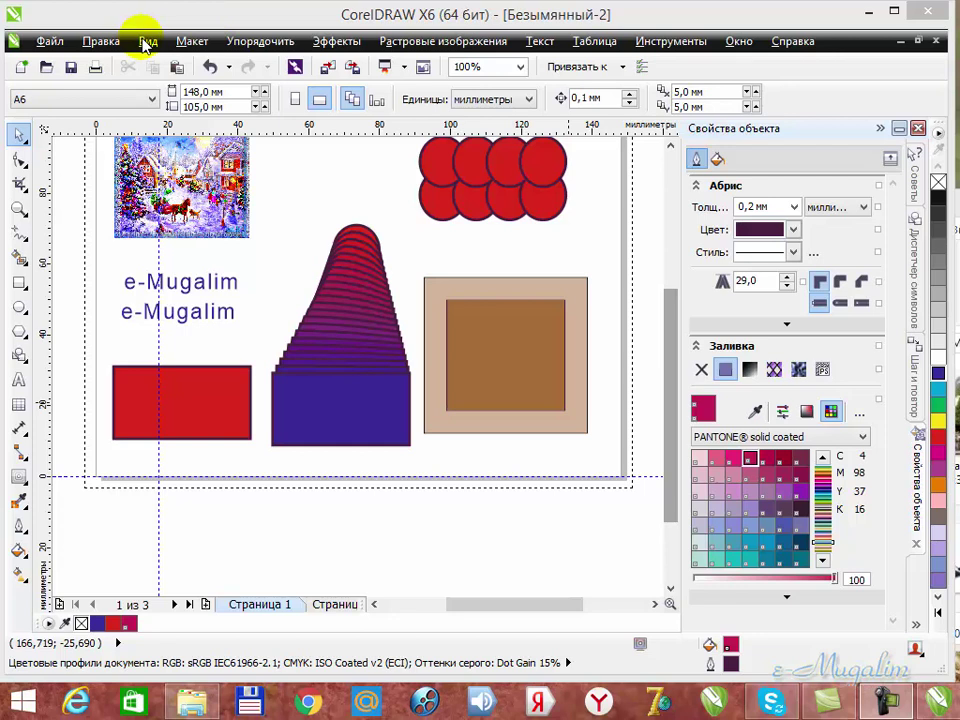
# Switch the document display to the simple wireframe view mode (Упрощенный каркас).
pyautogui.scroll(3, 650, 160)
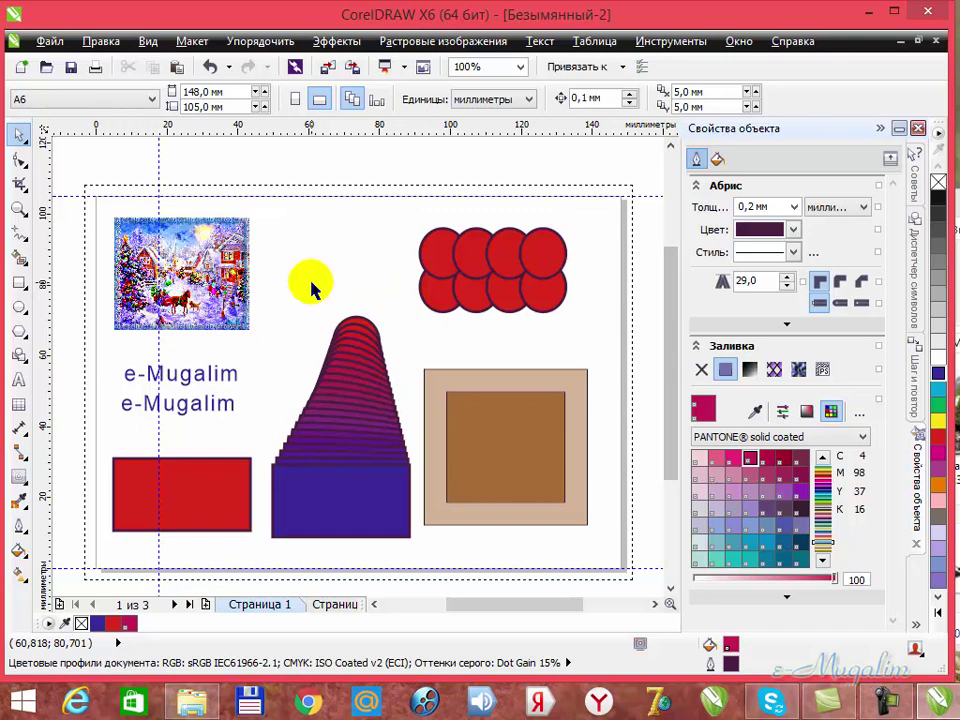
pyautogui.click(150, 42)
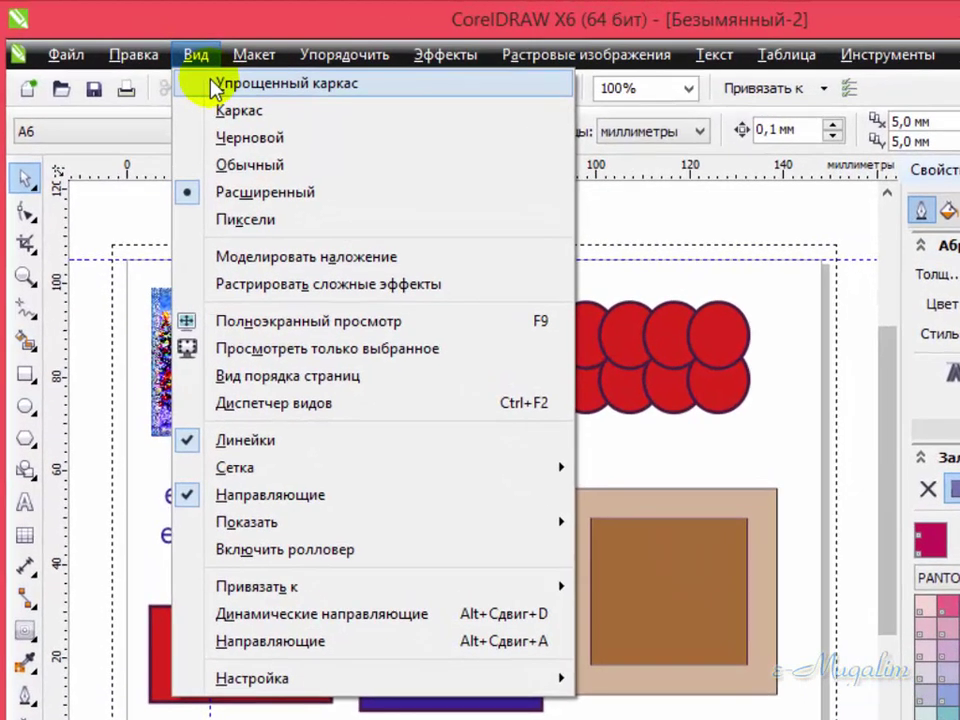
pyautogui.click(304, 93)
pyautogui.click(303, 88)
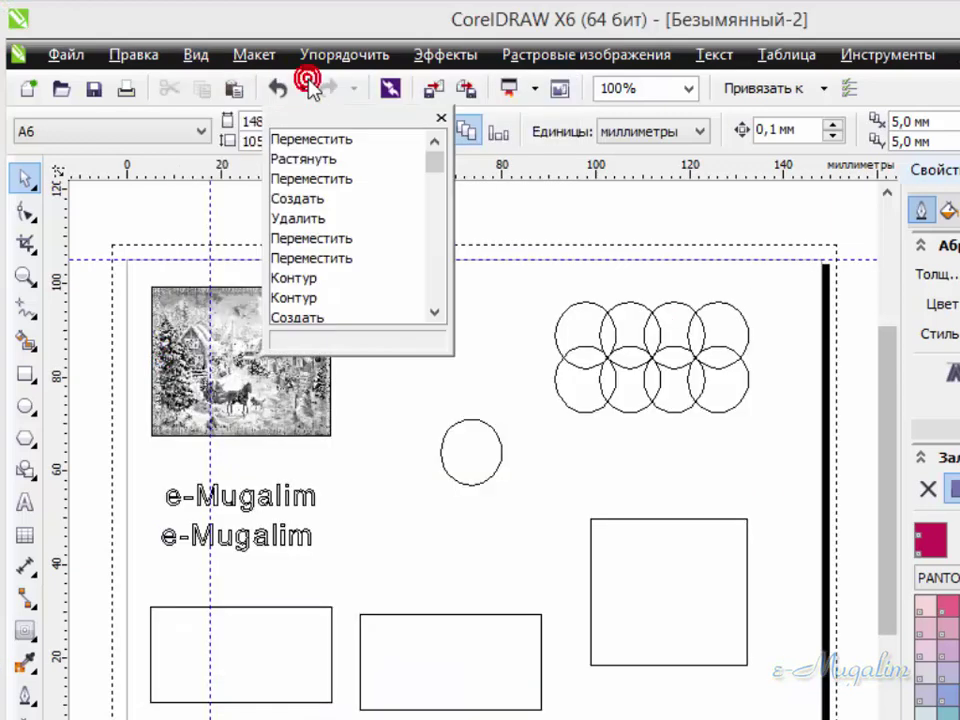
pyautogui.click(531, 321)
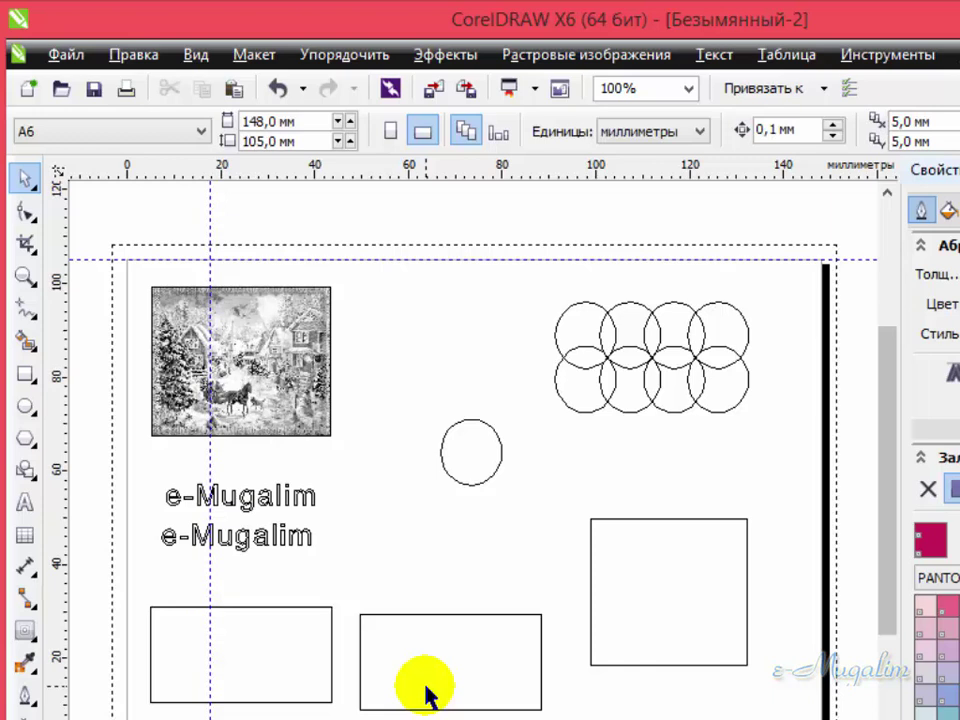
# Shift the contoured square slightly and move the blend's base rectangle to about X 71.6 mm, Y 18.7 mm.
pyautogui.moveTo(645, 598); pyautogui.dragTo(625, 620)
pyautogui.click(442, 664)
pyautogui.moveTo(440, 664); pyautogui.dragTo(470, 683)
# Switch to the wireframe view mode (Каркас) and move the contoured square to about X 117.7 mm, Y 30.2 mm.
pyautogui.click(196, 55)
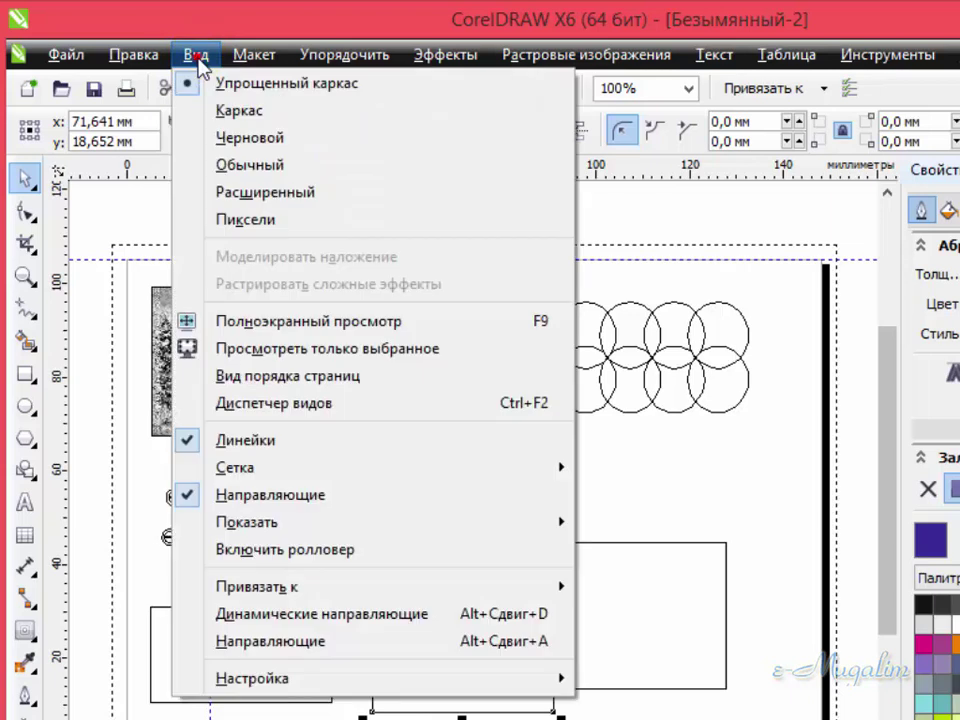
pyautogui.click(224, 109)
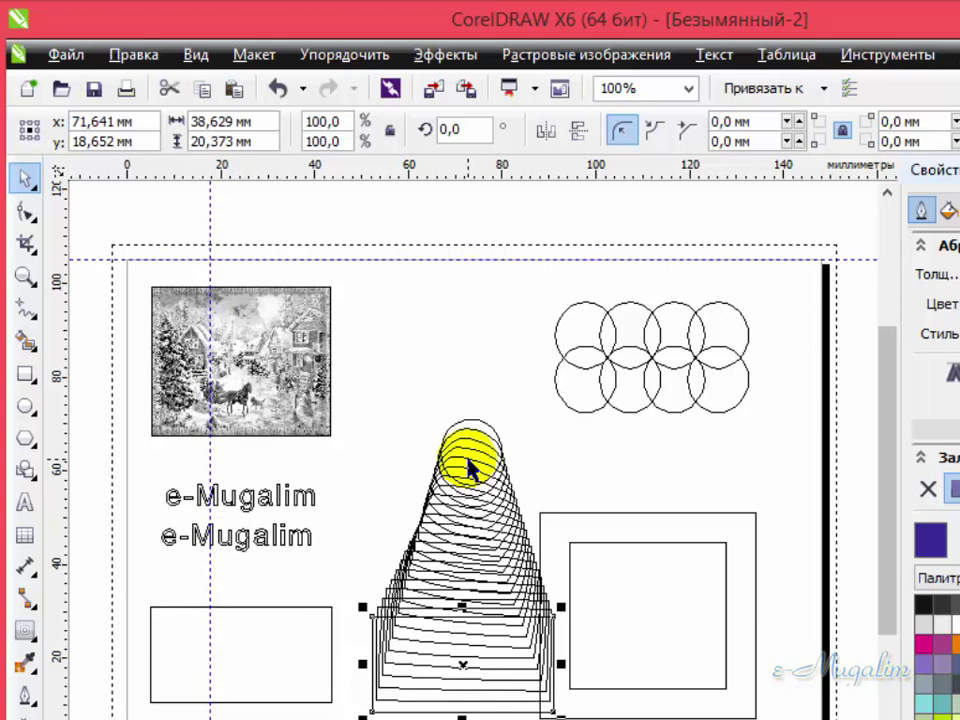
pyautogui.click(654, 615)
pyautogui.moveTo(654, 615); pyautogui.dragTo(680, 607)
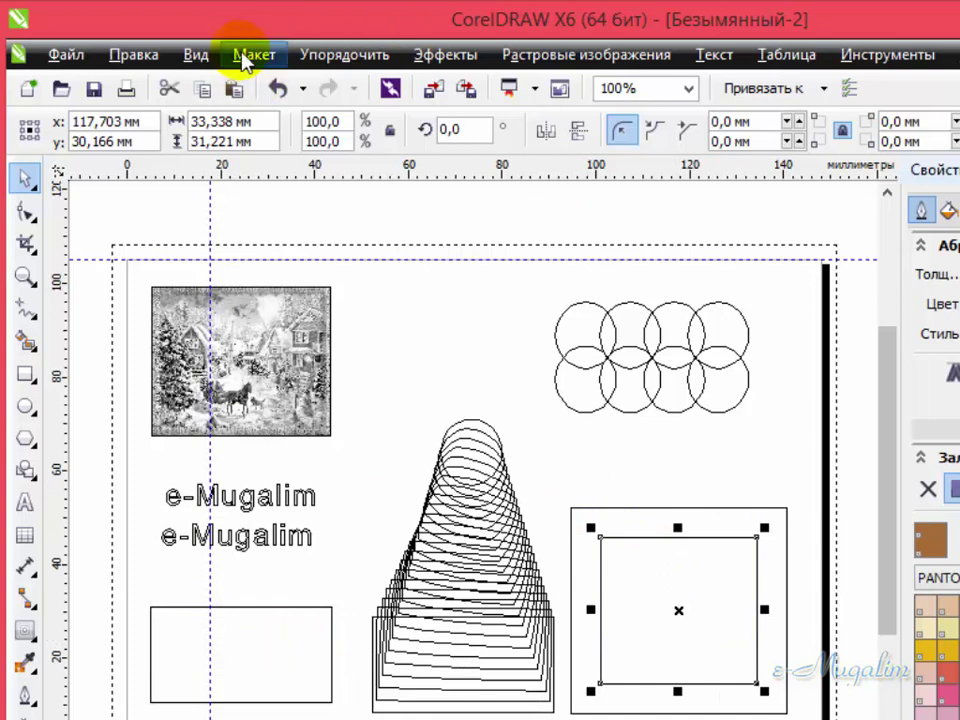
# Display the page in the draft (Черновой) and the normal (Обычный) view modes in turn.
pyautogui.click(252, 56)
pyautogui.moveTo(196, 56)
pyautogui.click(213, 135)
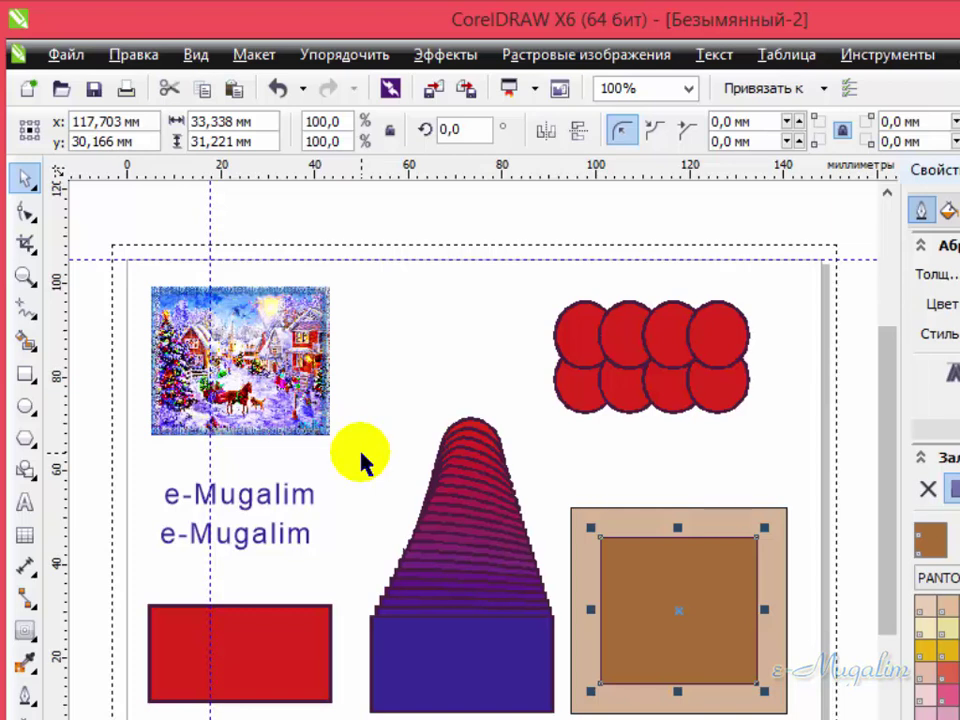
pyautogui.click(190, 57)
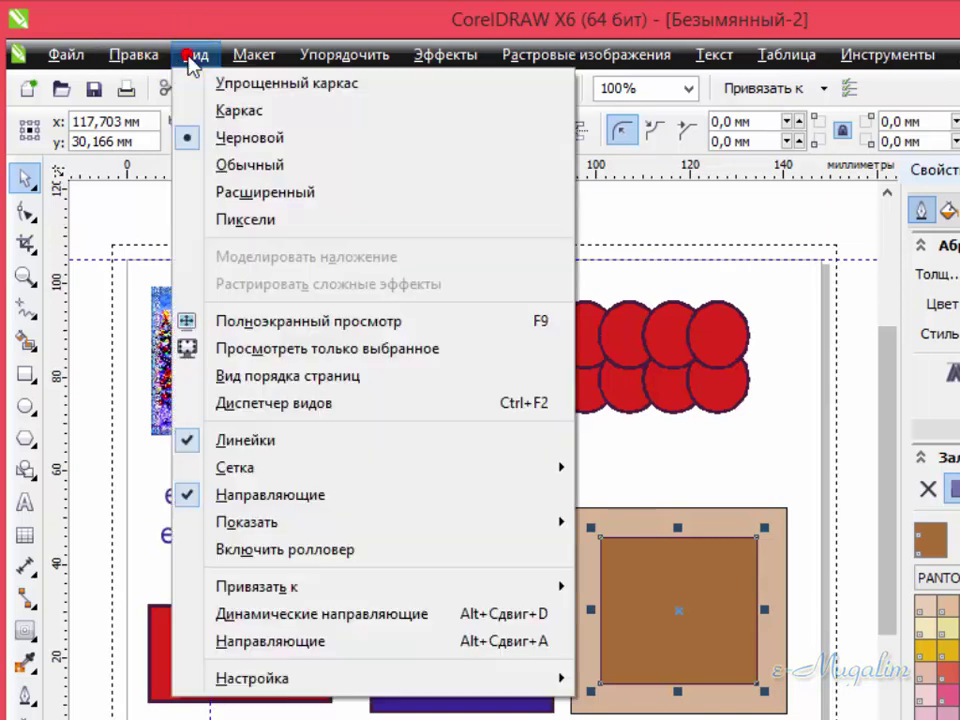
pyautogui.click(231, 164)
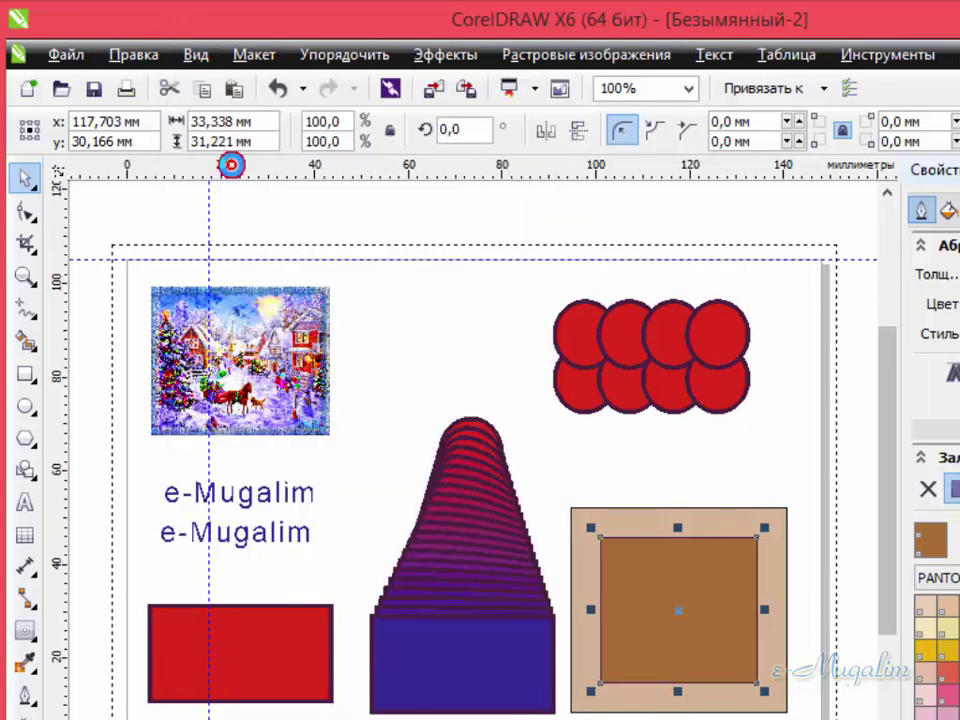
# Switch to the enhanced view mode (Расширенный) and examine the drawing's display quality.
pyautogui.click(195, 56)
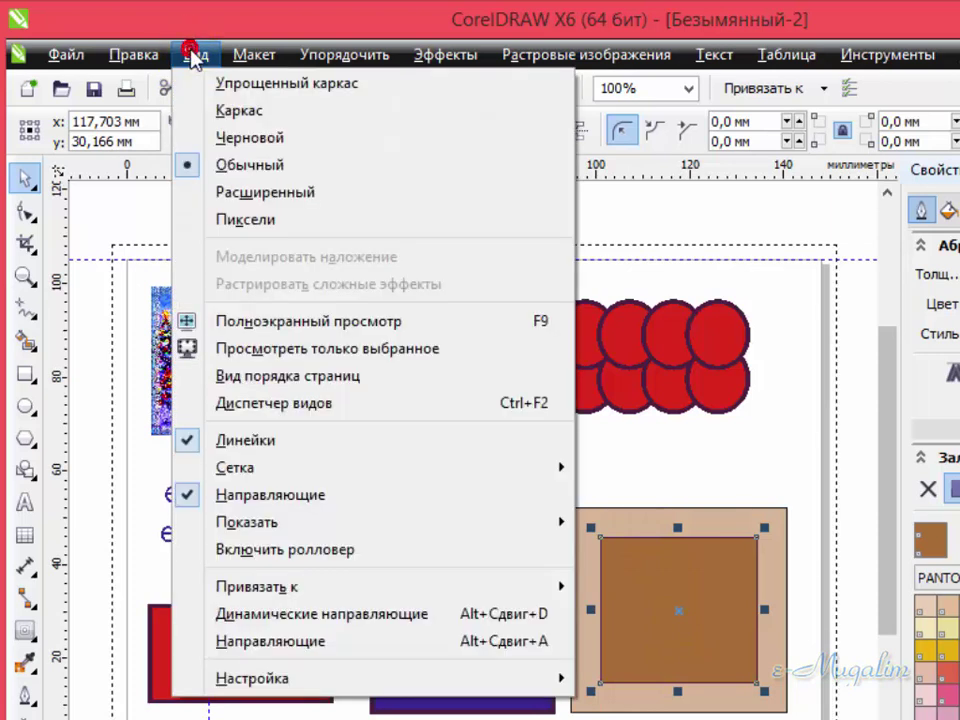
pyautogui.click(232, 191)
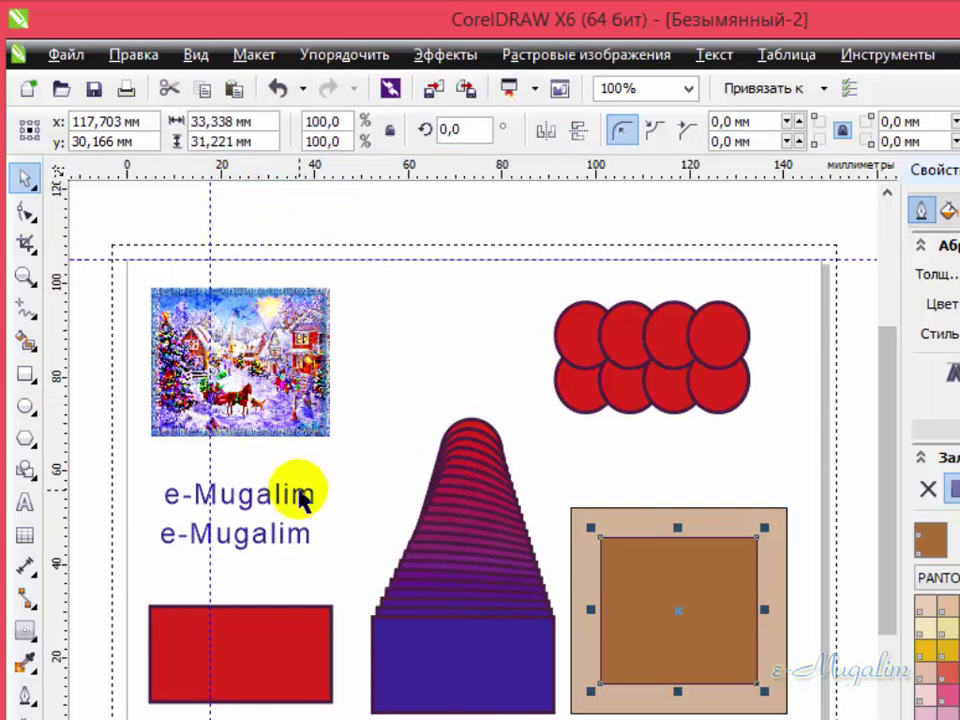
pyautogui.press('F3')
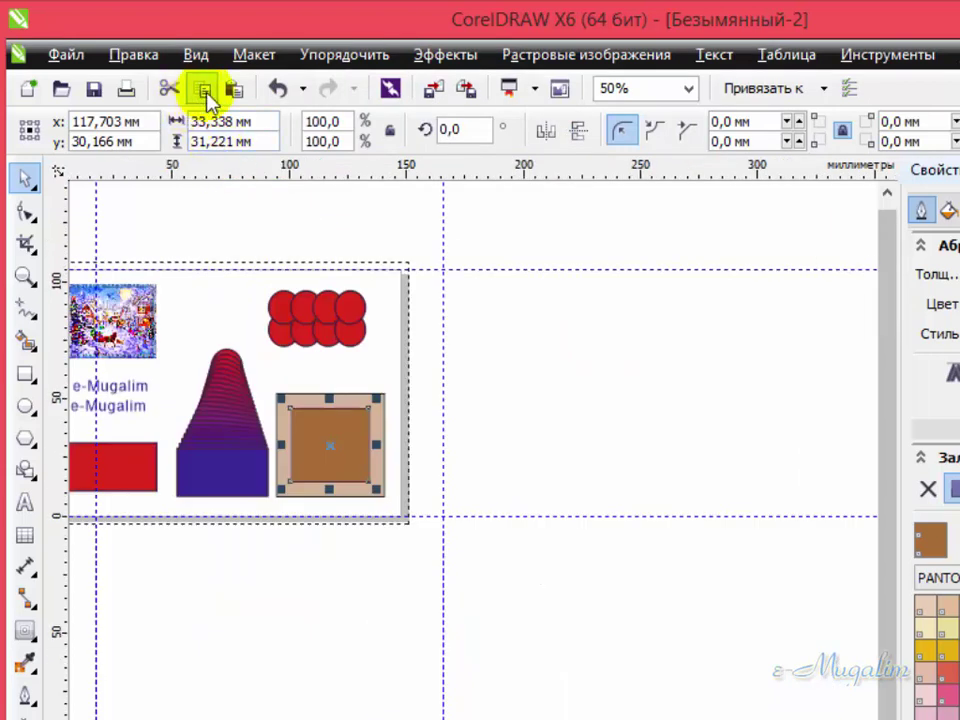
pyautogui.scroll(4, 214, 242)
pyautogui.scroll(-4, 214, 242)
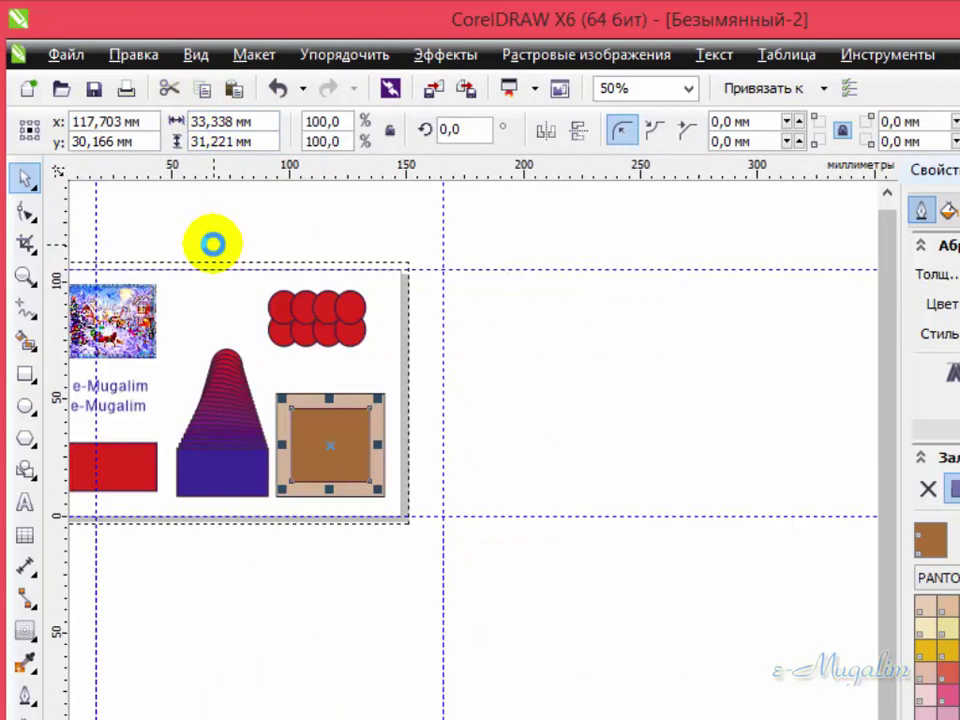
pyautogui.scroll(2, 210, 230)
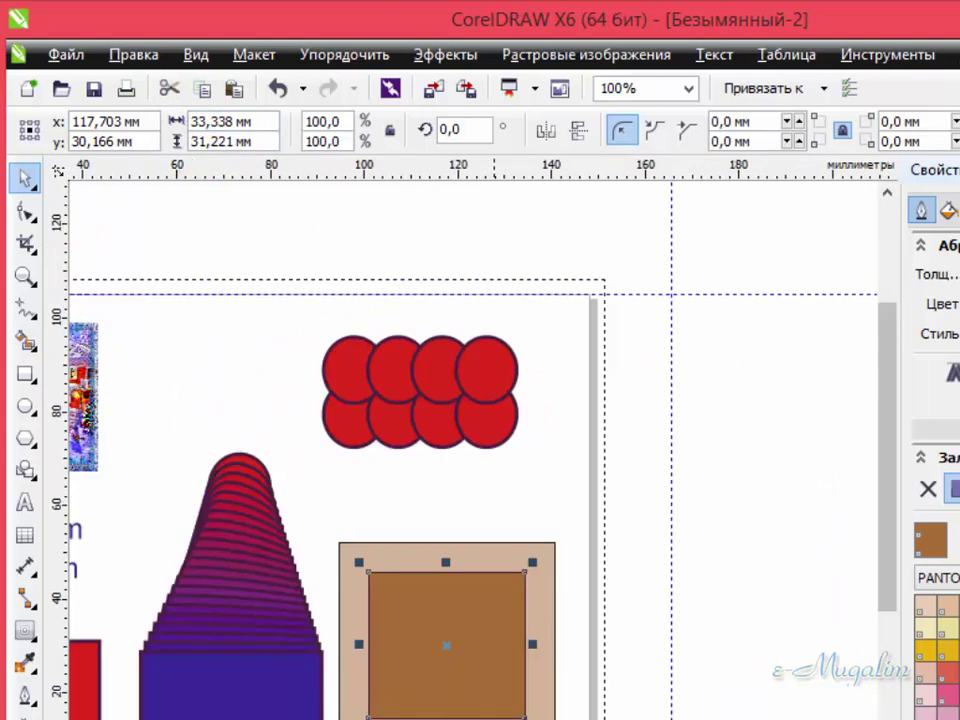
pyautogui.hscroll(-3, 470, 450)
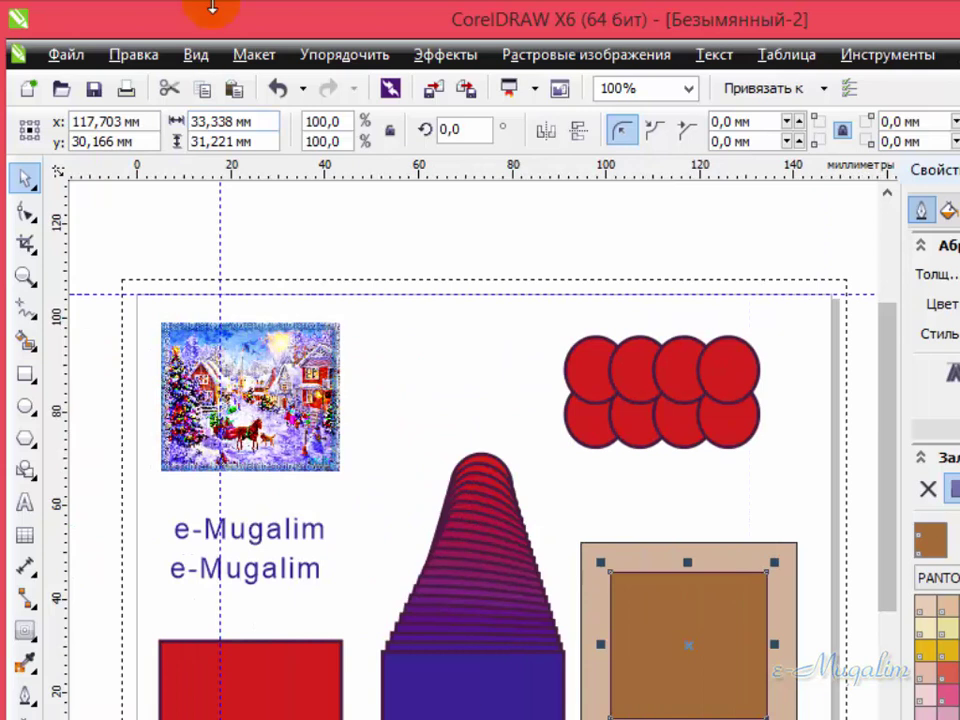
# Switch the display to the pixel view mode (Пиксели) and clear the object selection.
pyautogui.click(195, 56)
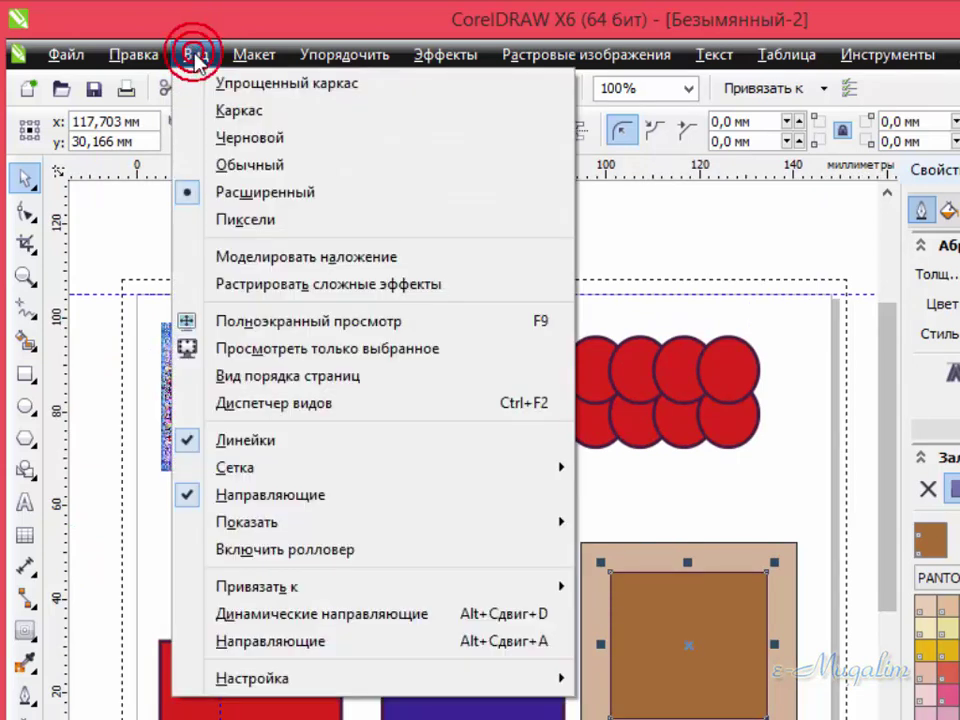
pyautogui.click(228, 220)
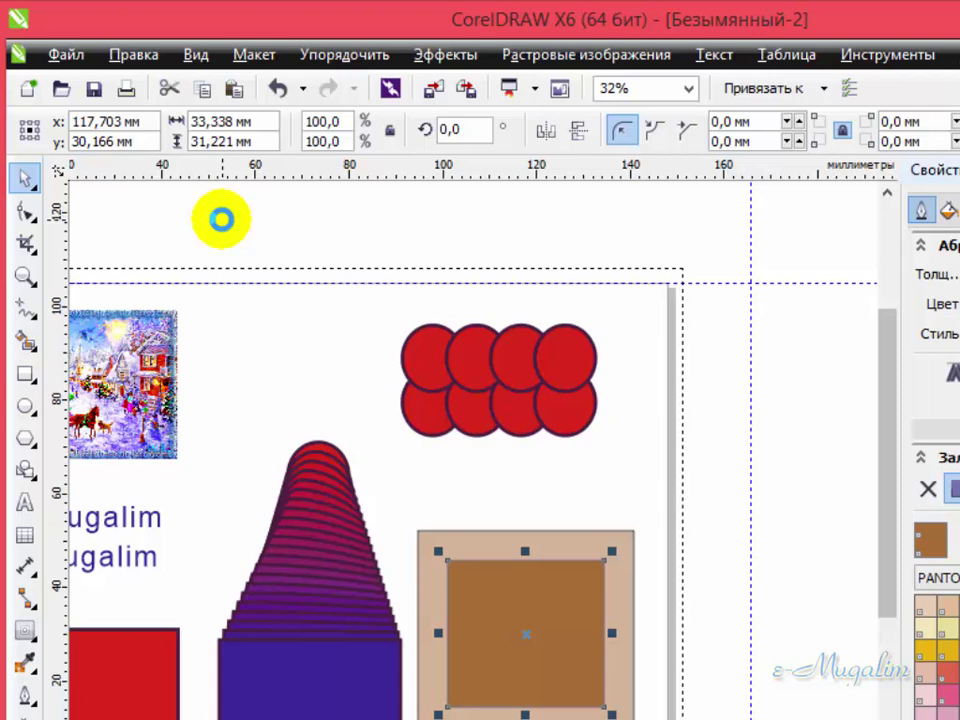
pyautogui.click(221, 219)
pyautogui.hscroll(-3, 221, 219)
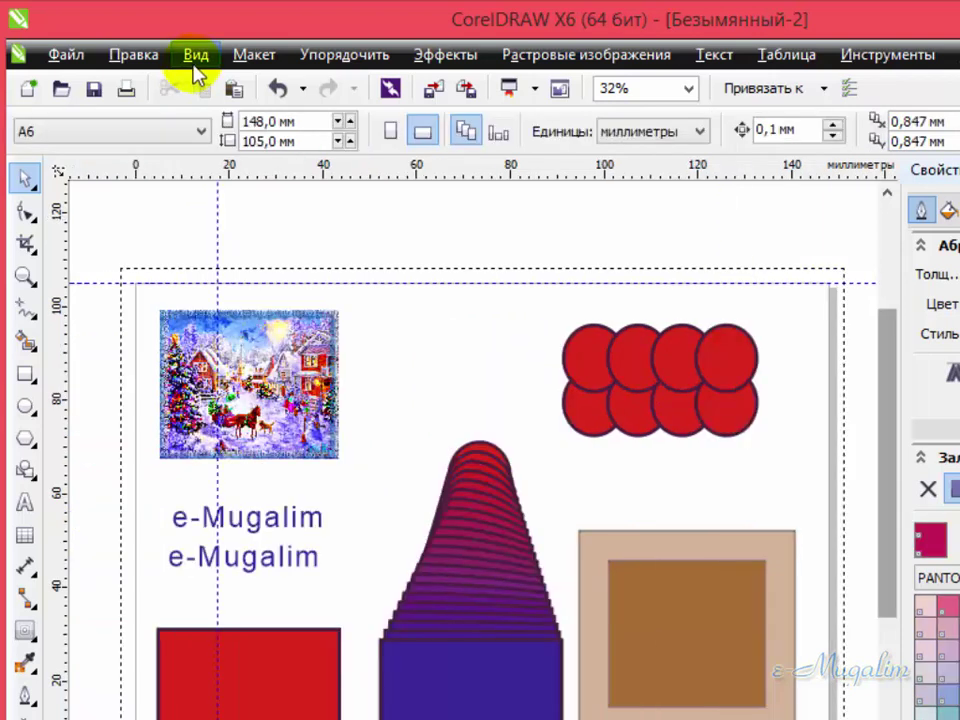
pyautogui.click(134, 54)
pyautogui.click(671, 487)
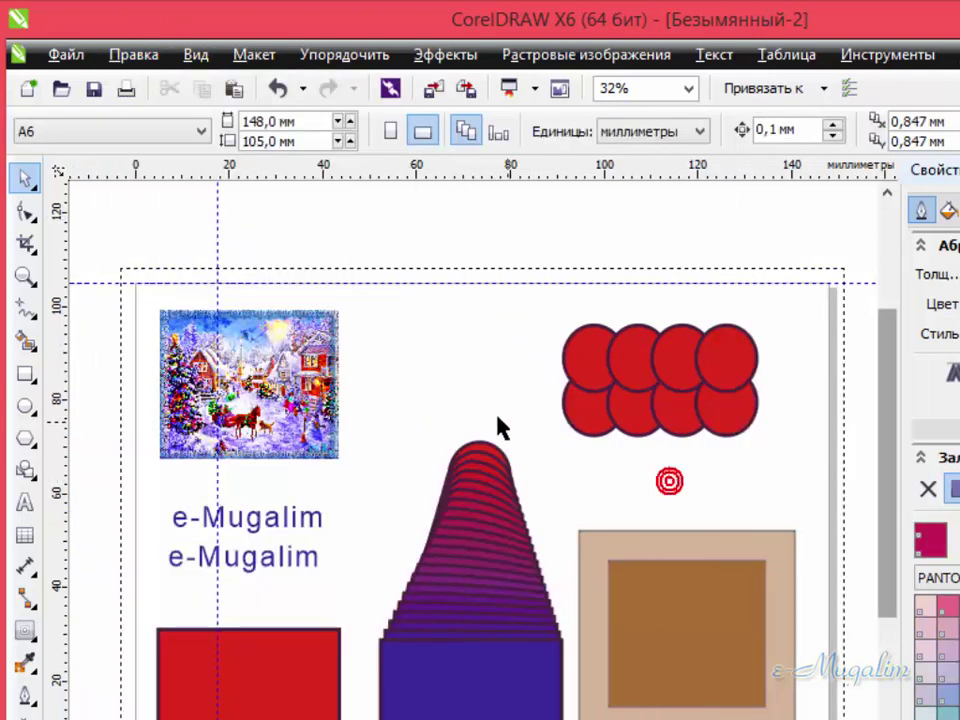
# Show the whole drawing in full-screen preview and return to the editing window.
pyautogui.click(198, 56)
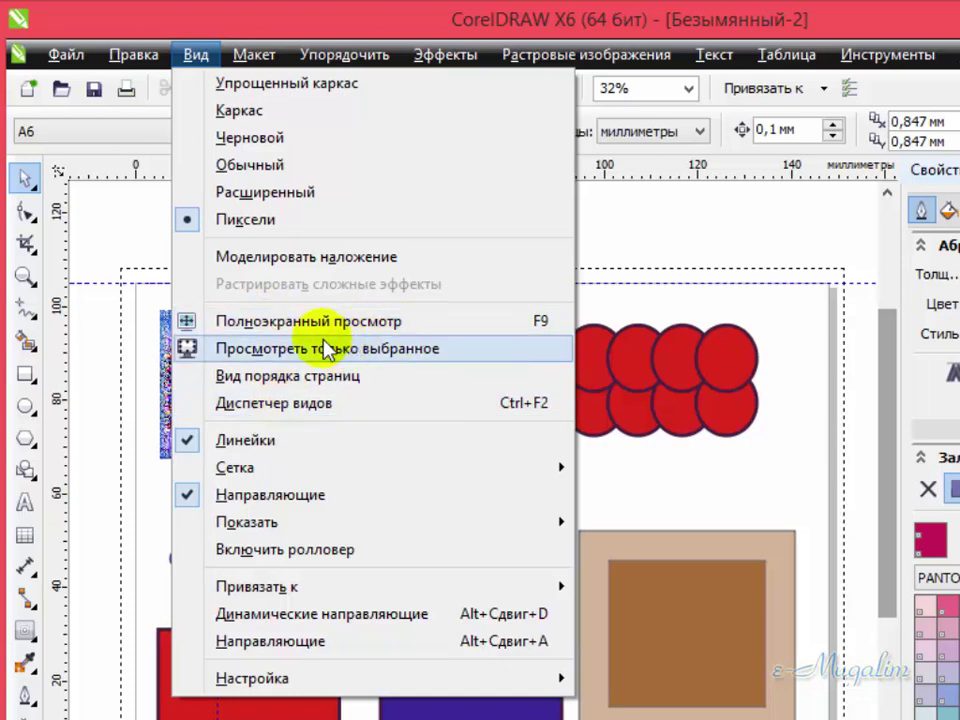
pyautogui.click(291, 322)
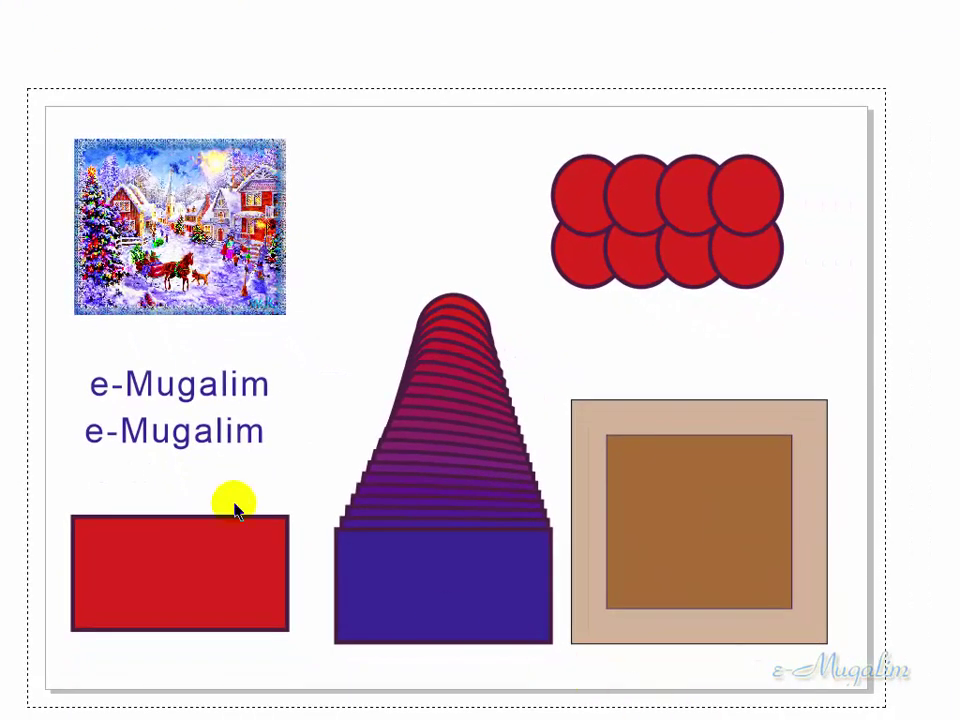
pyautogui.click(636, 296)
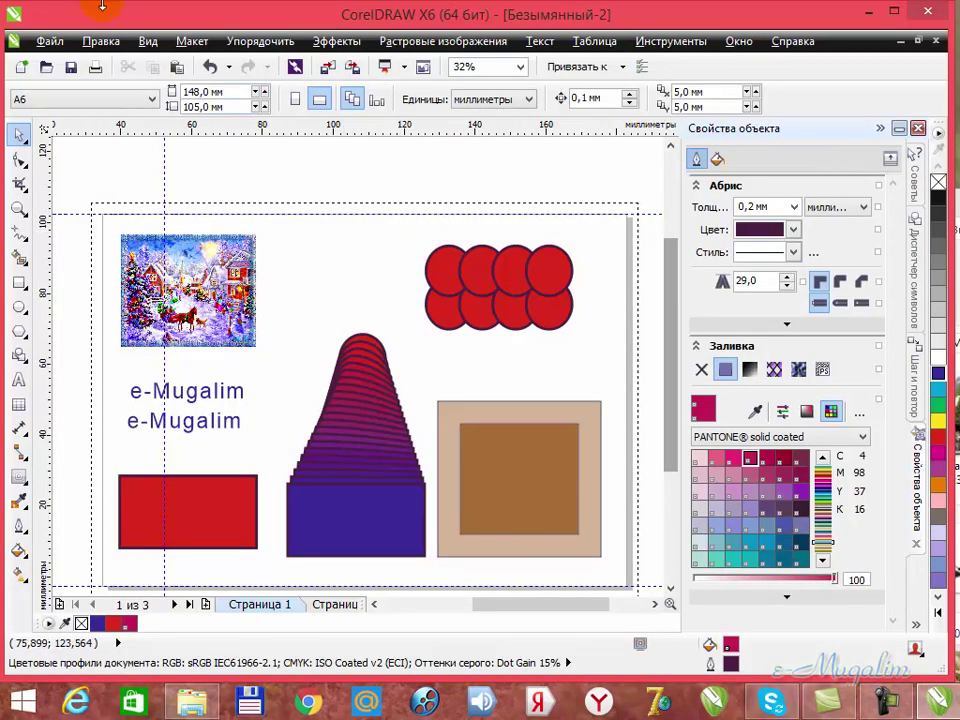
# Move the winter picture group to about X 43.5 mm, Y 84.3 mm on the page.
pyautogui.click(142, 42)
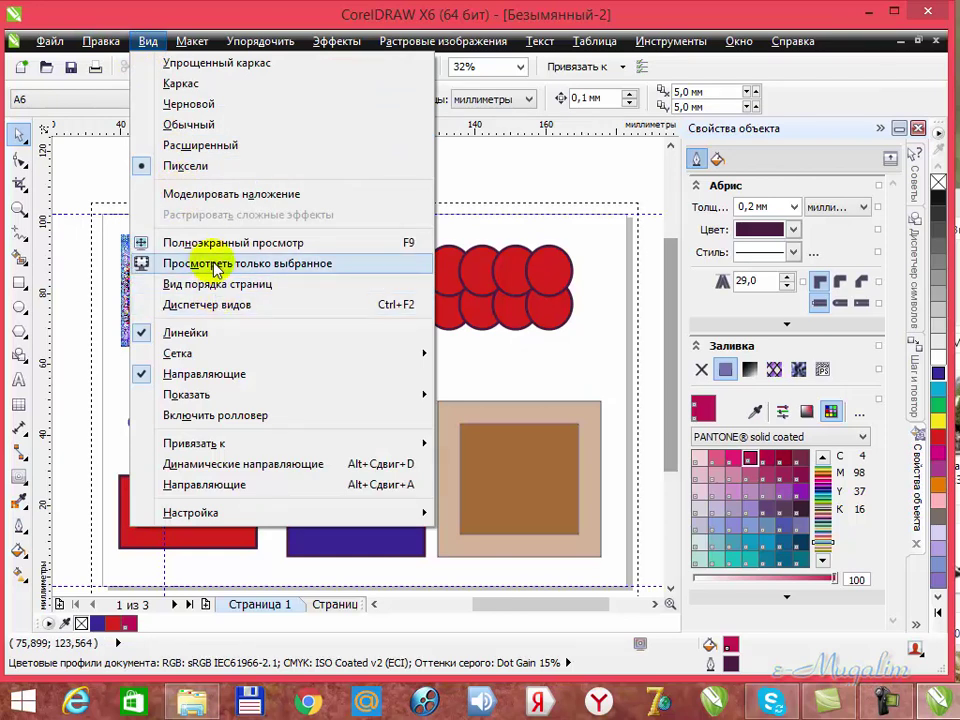
pyautogui.click(548, 369)
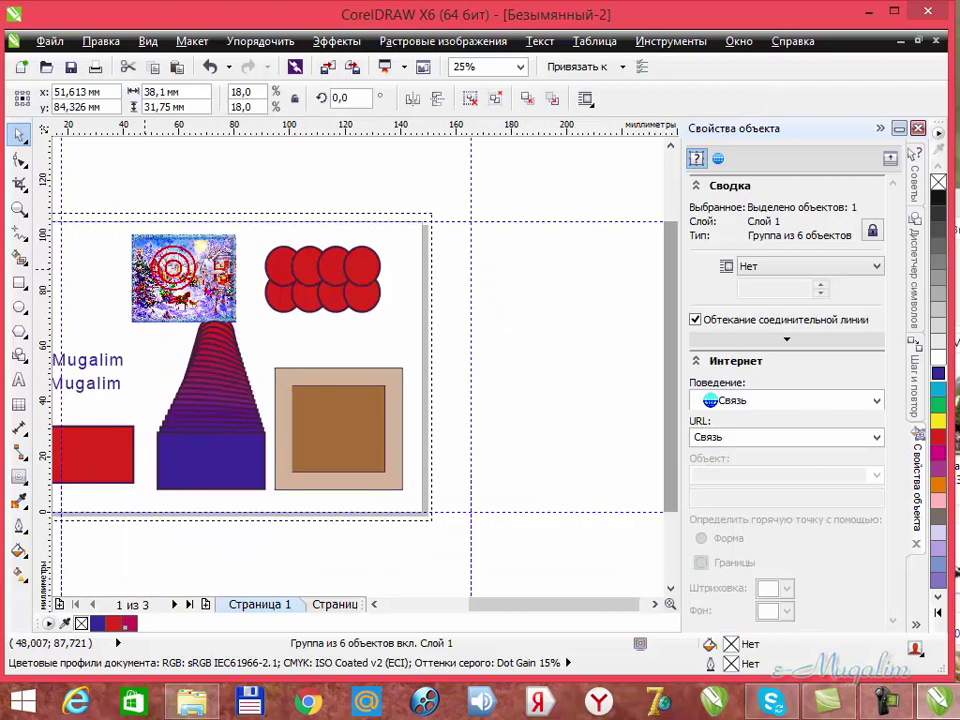
pyautogui.scroll(-1, 150, 275)
pyautogui.click(145, 268)
pyautogui.moveTo(144, 268); pyautogui.dragTo(121, 268)
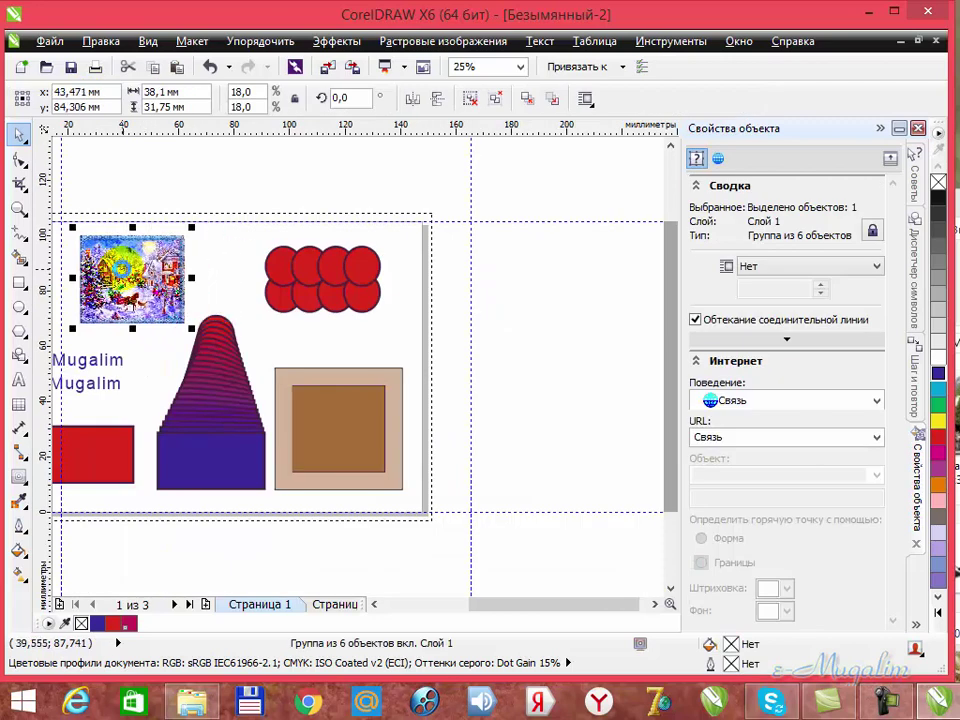
# Preview only the selected winter picture in full screen and return to the editing window.
pyautogui.click(147, 41)
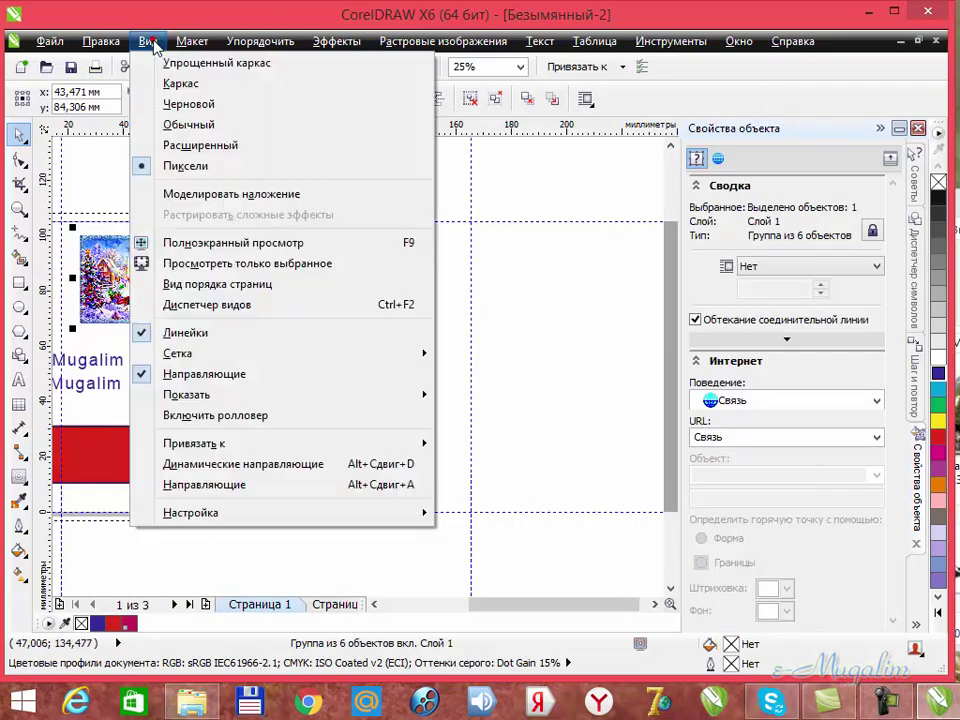
pyautogui.click(190, 266)
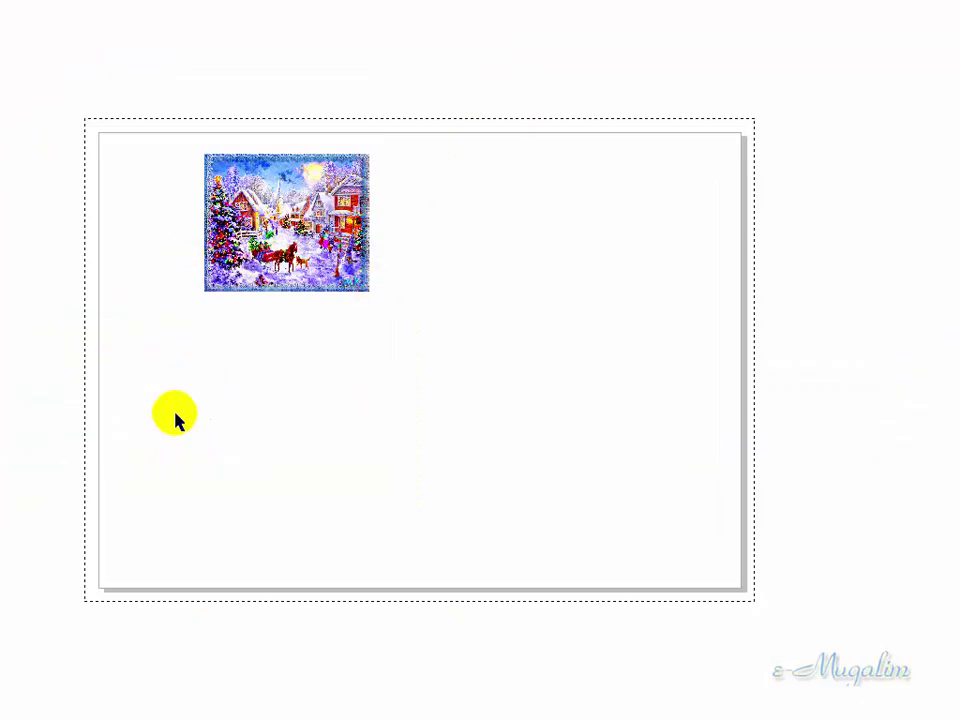
pyautogui.click(88, 233)
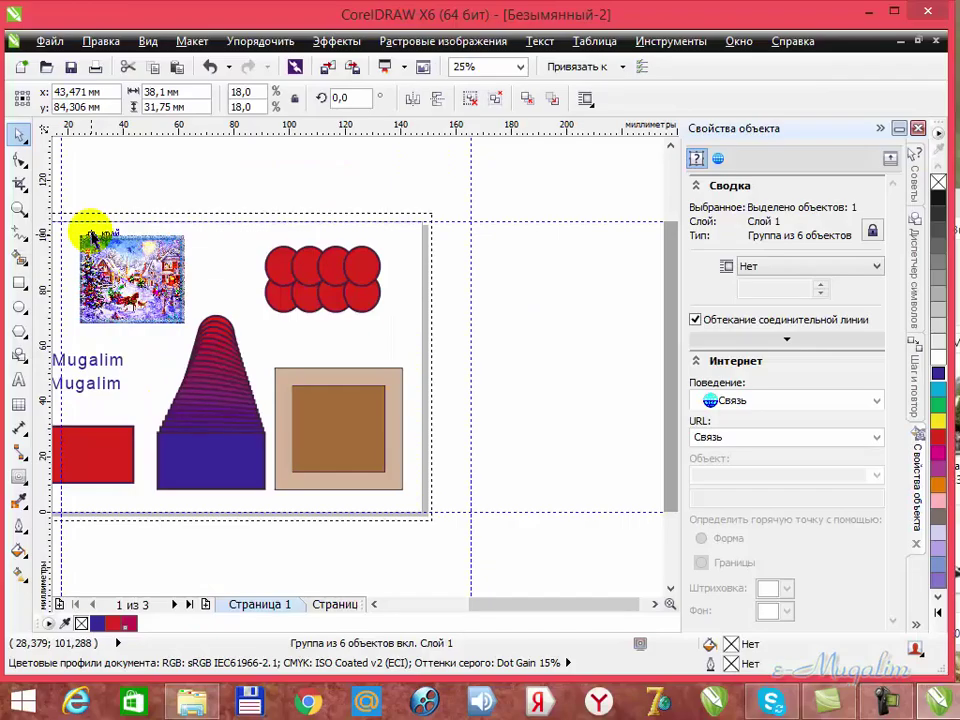
# Open the page sorter view (Вид порядка страниц) to show all the document's pages.
pyautogui.click(100, 41)
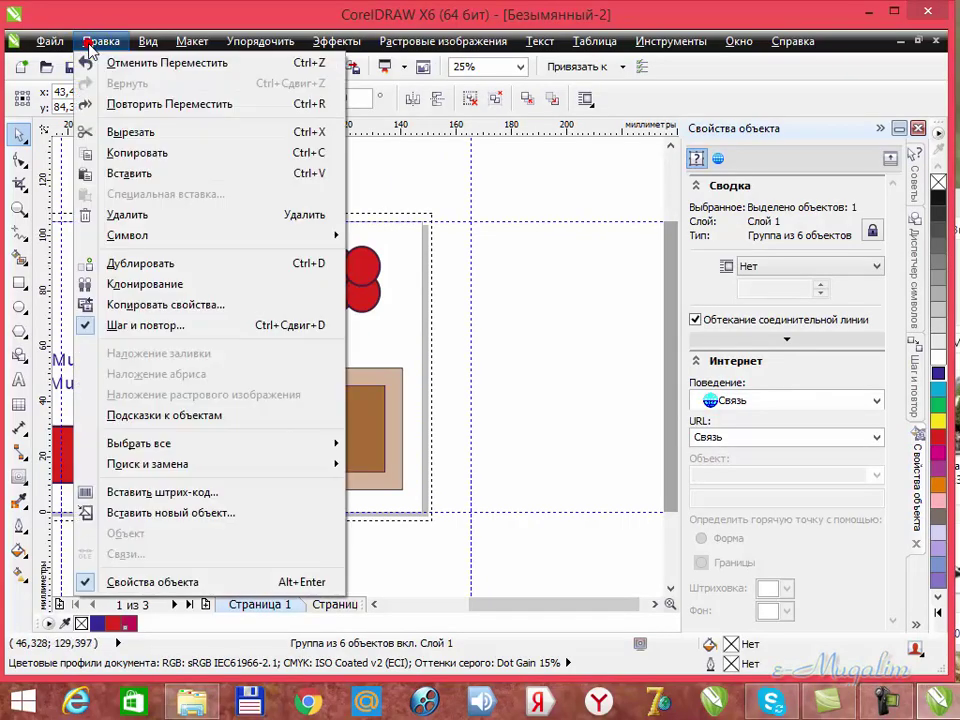
pyautogui.moveTo(147, 41)
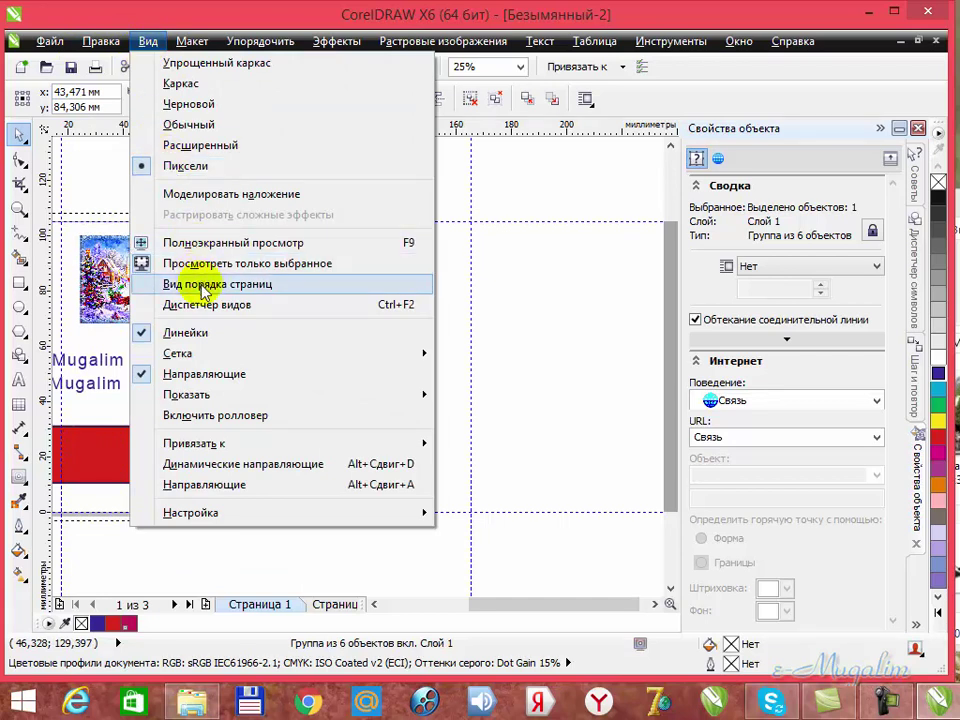
pyautogui.click(205, 287)
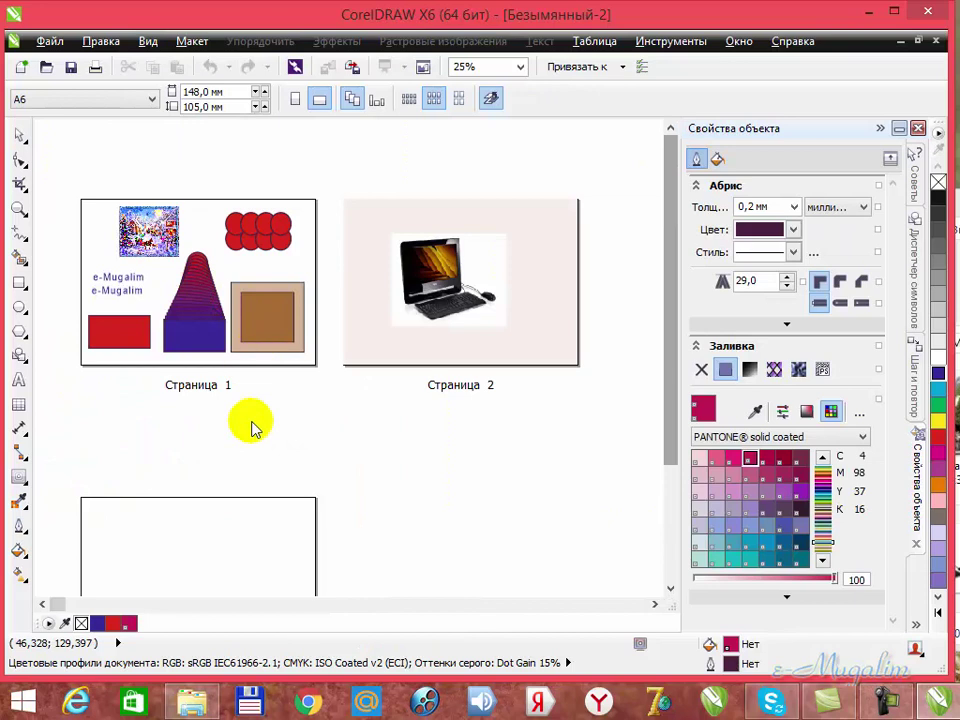
# Try reordering page 1 past page 2 and back to first place, and leave the page sorter view.
pyautogui.moveTo(675, 337); pyautogui.dragTo(337, 273)
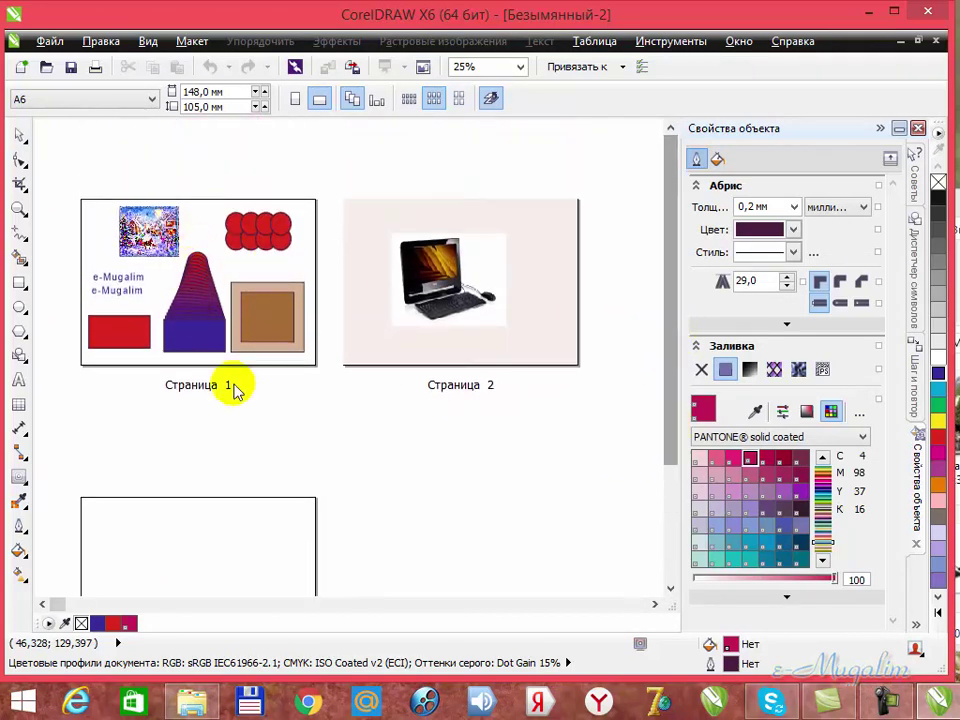
pyautogui.moveTo(242, 285); pyautogui.dragTo(129, 268)
pyautogui.moveTo(252, 276); pyautogui.dragTo(590, 300)
pyautogui.moveTo(88, 252); pyautogui.dragTo(94, 248)
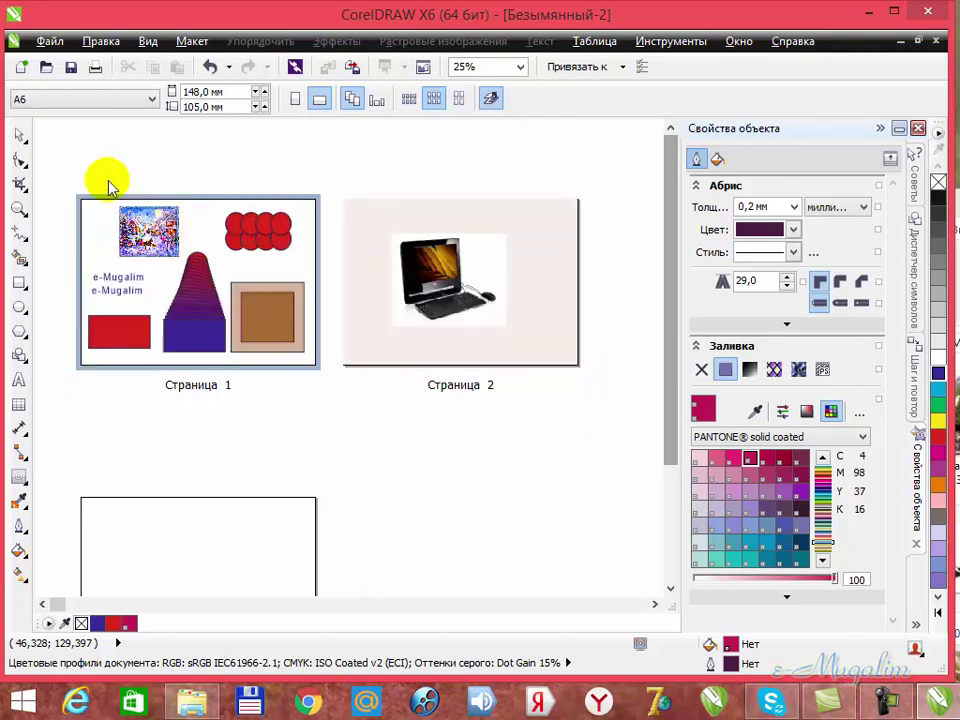
pyautogui.click(90, 41)
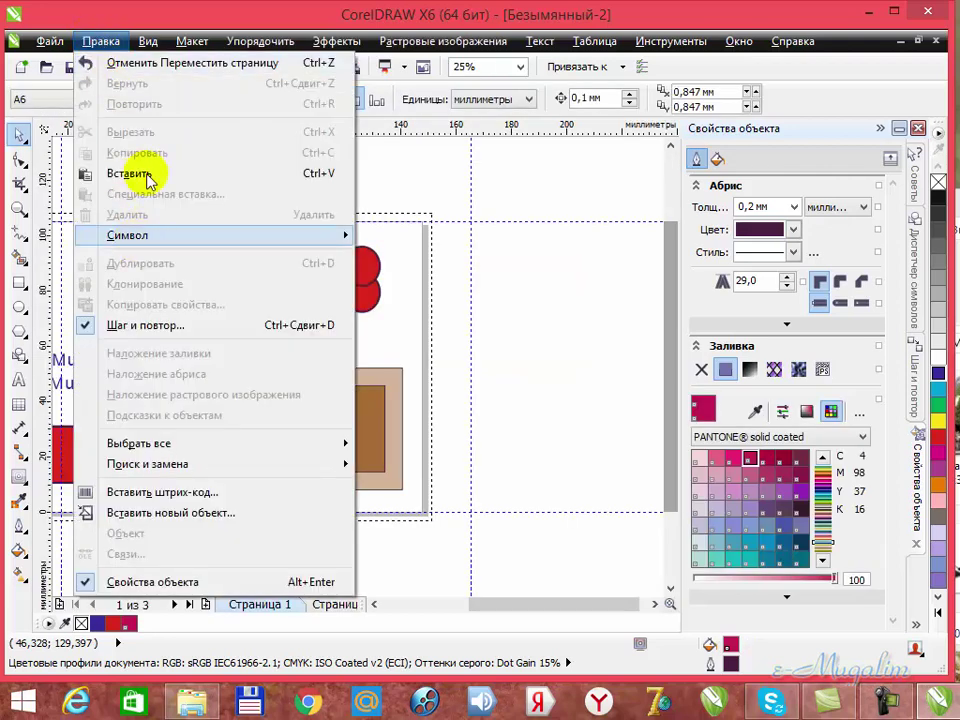
# Open the View Manager (Диспетчер видов), try zooming in and back out, and save the current 25% view of page 1.
pyautogui.moveTo(148, 41)
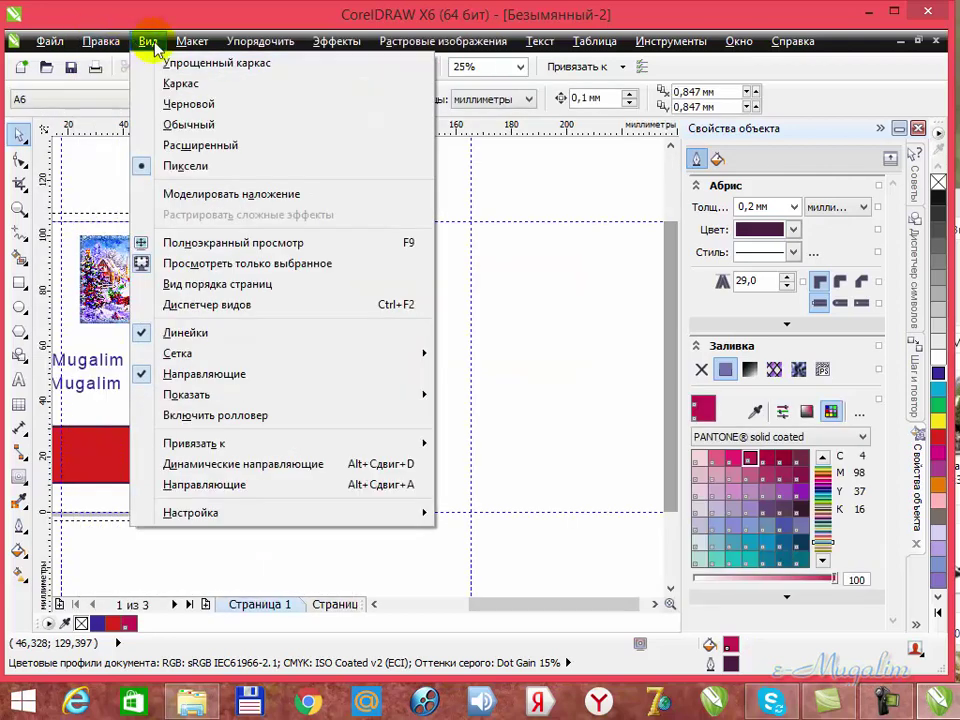
pyautogui.click(195, 306)
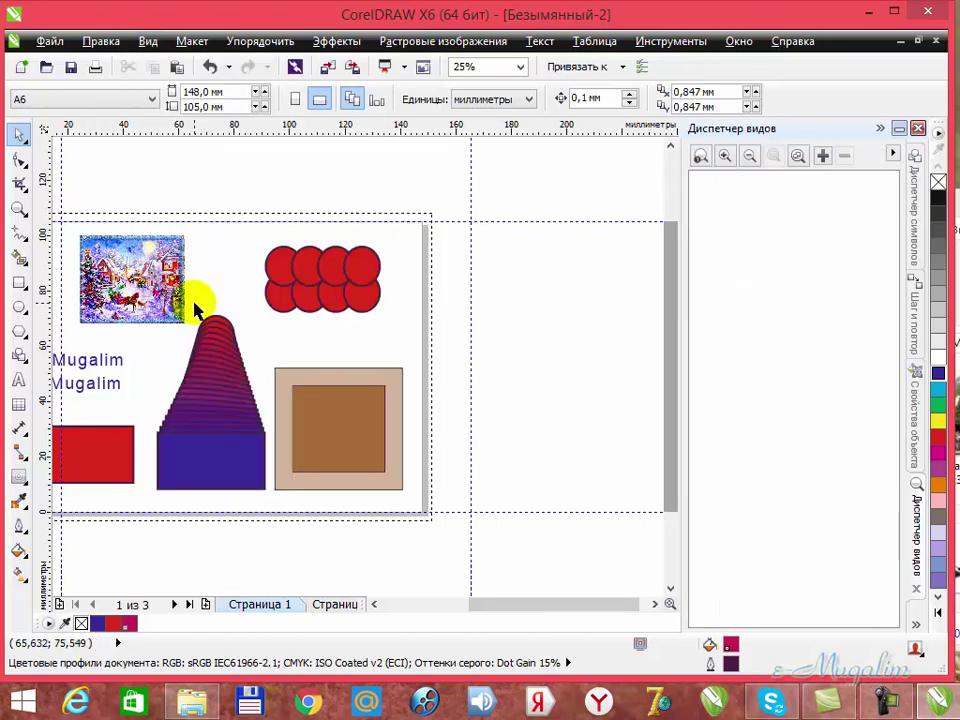
pyautogui.click(725, 157)
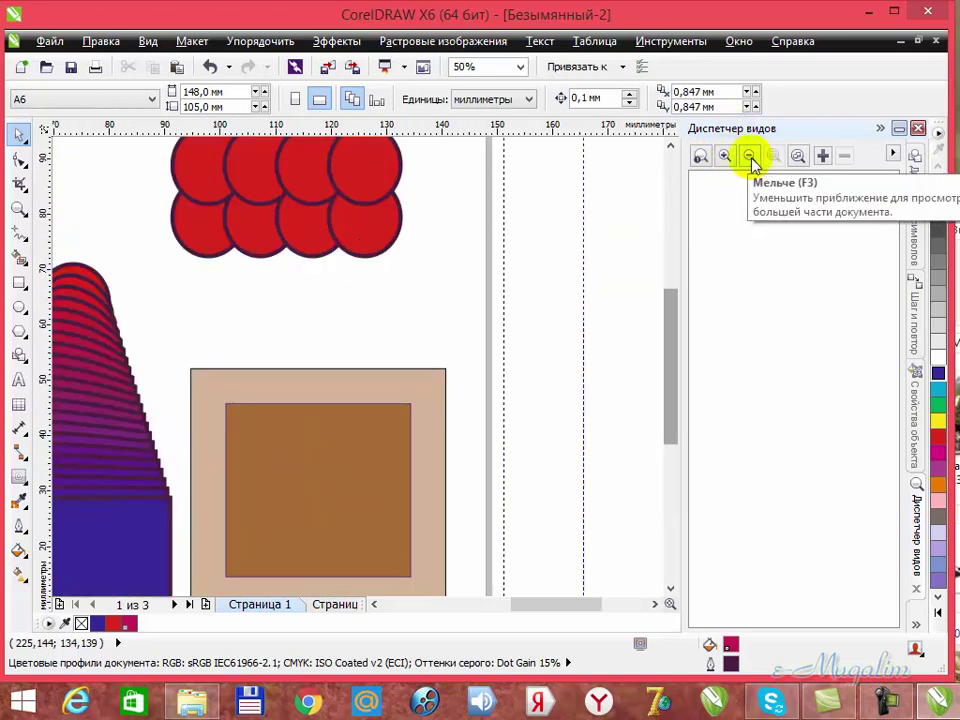
pyautogui.click(751, 157)
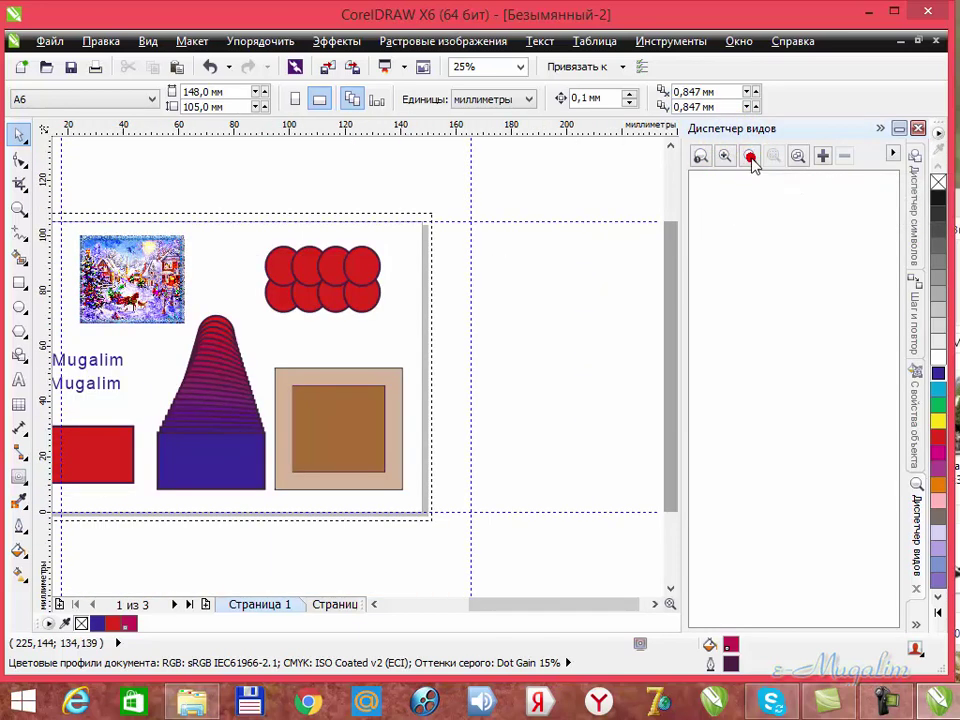
pyautogui.click(822, 157)
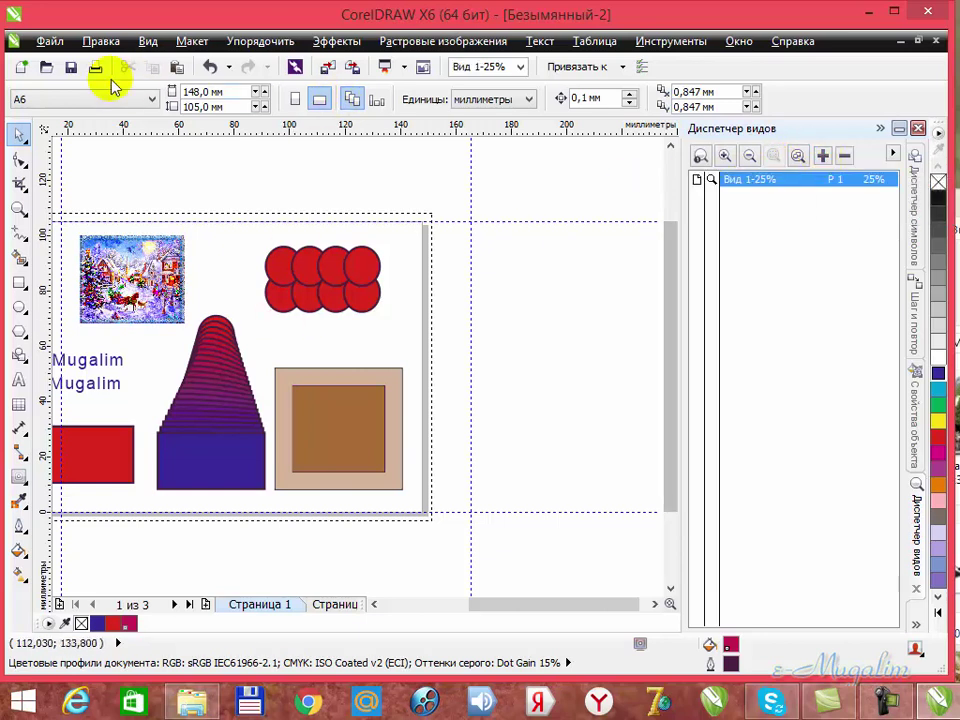
pyautogui.click(145, 43)
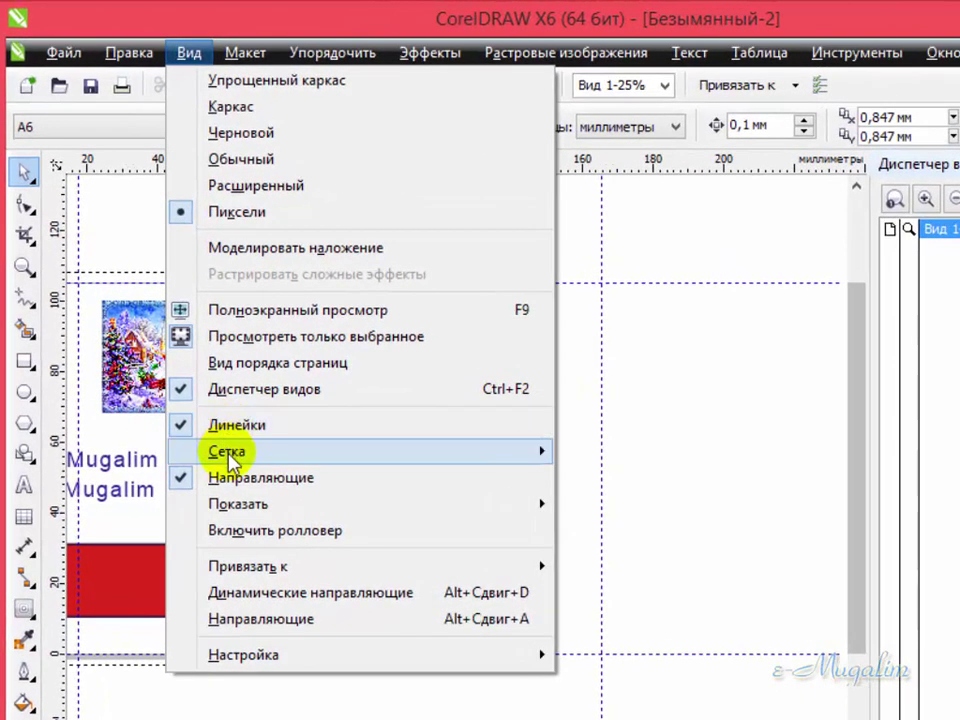
pyautogui.moveTo(250, 508)
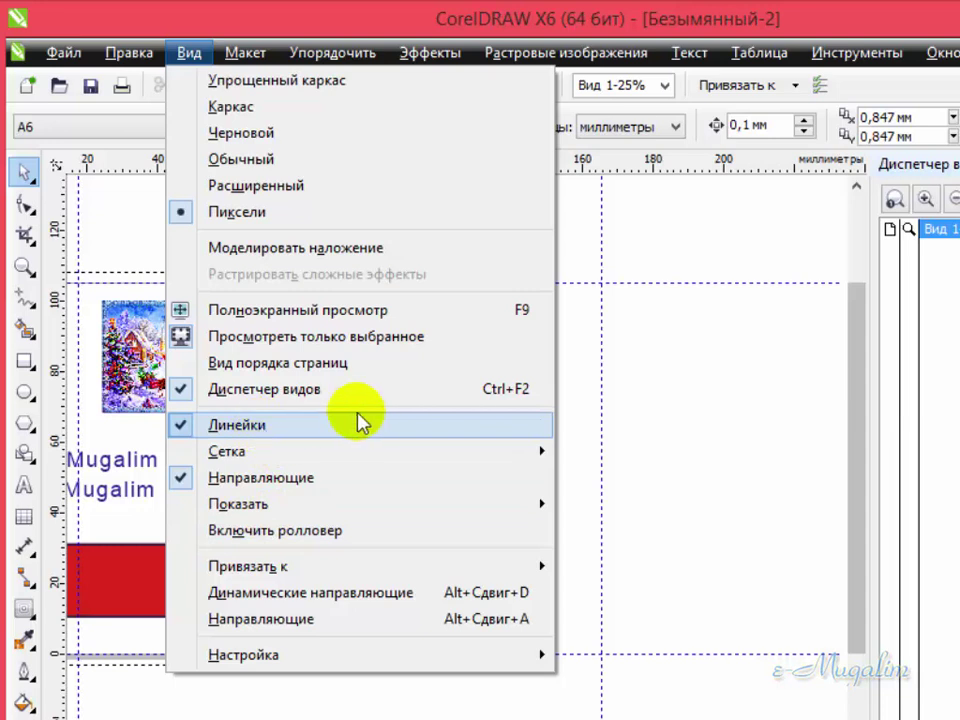
pyautogui.moveTo(335, 455)
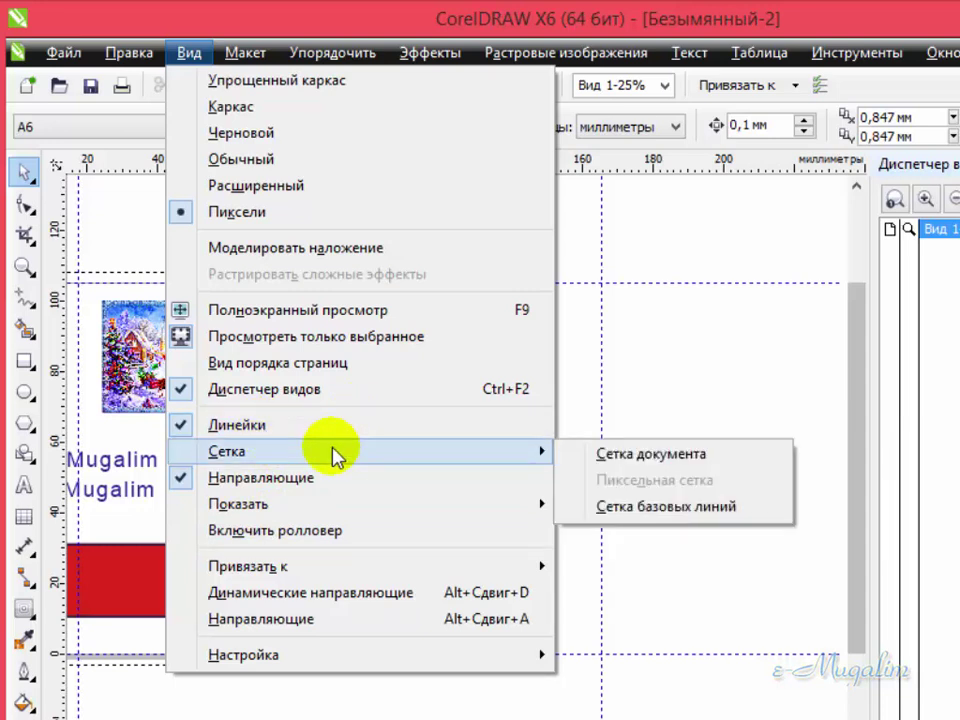
pyautogui.click(621, 375)
pyautogui.hscroll(-2, 480, 420)
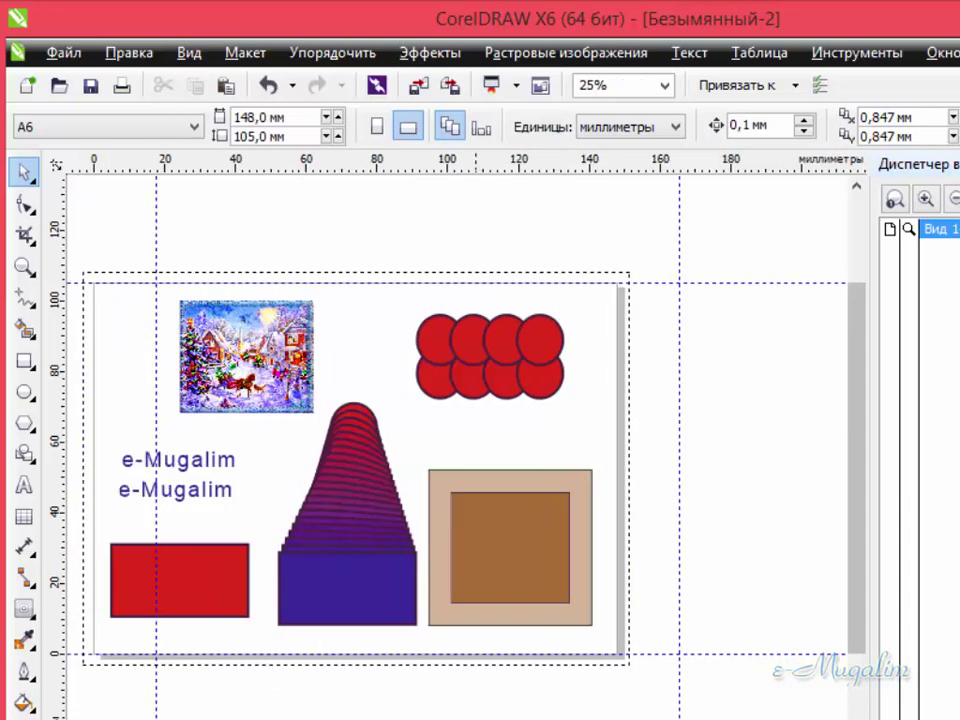
pyautogui.hscroll(-2, 480, 420)
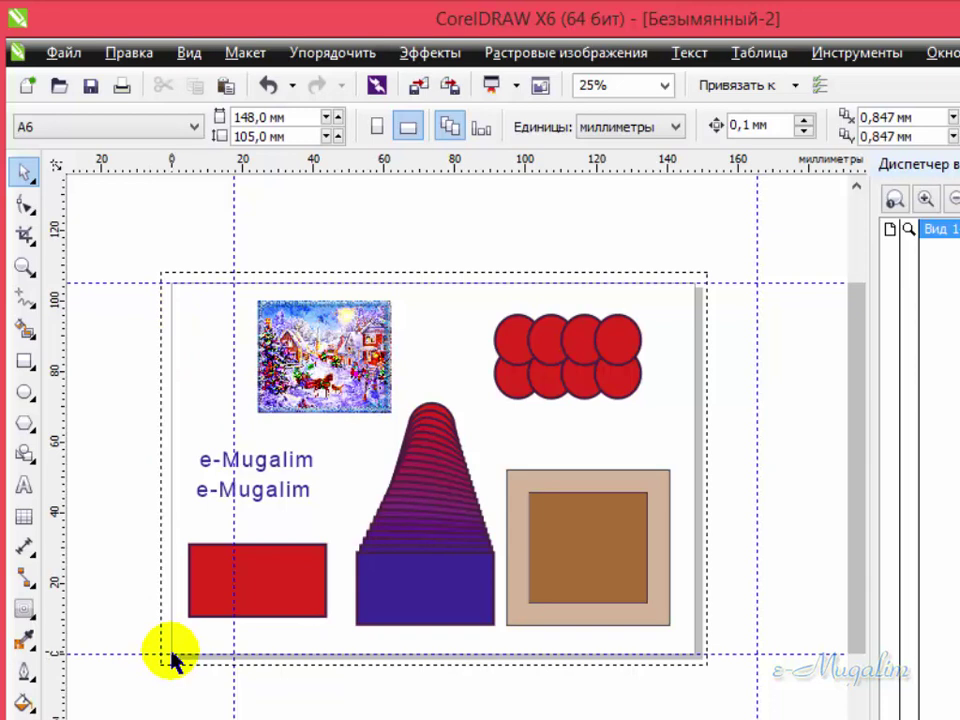
# Hide the rulers (Линейки) around the drawing window and show them again.
pyautogui.click(192, 55)
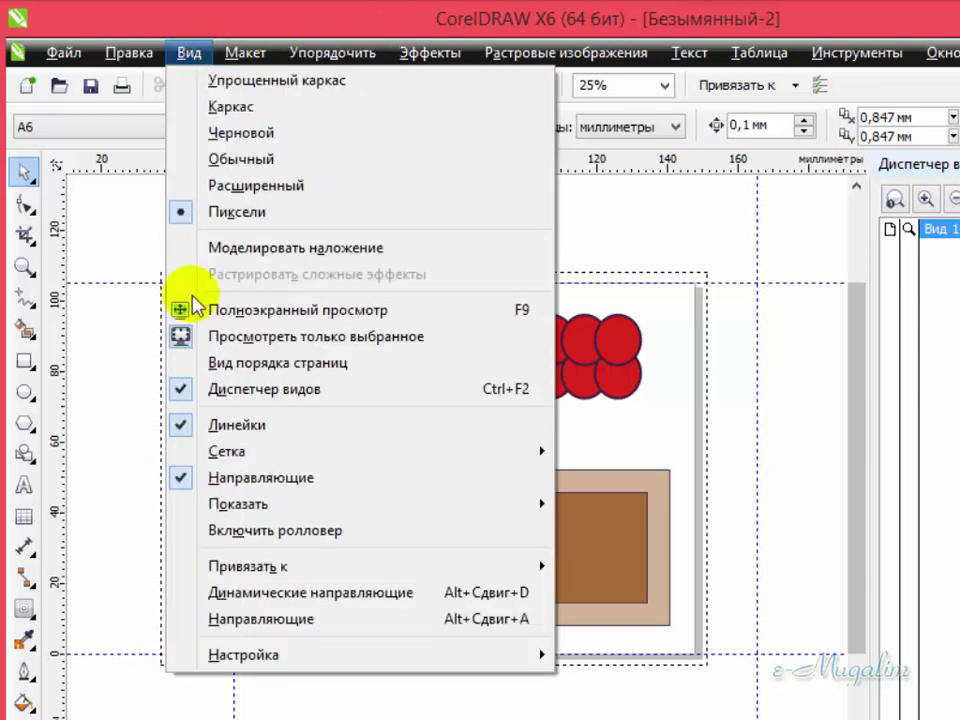
pyautogui.click(178, 424)
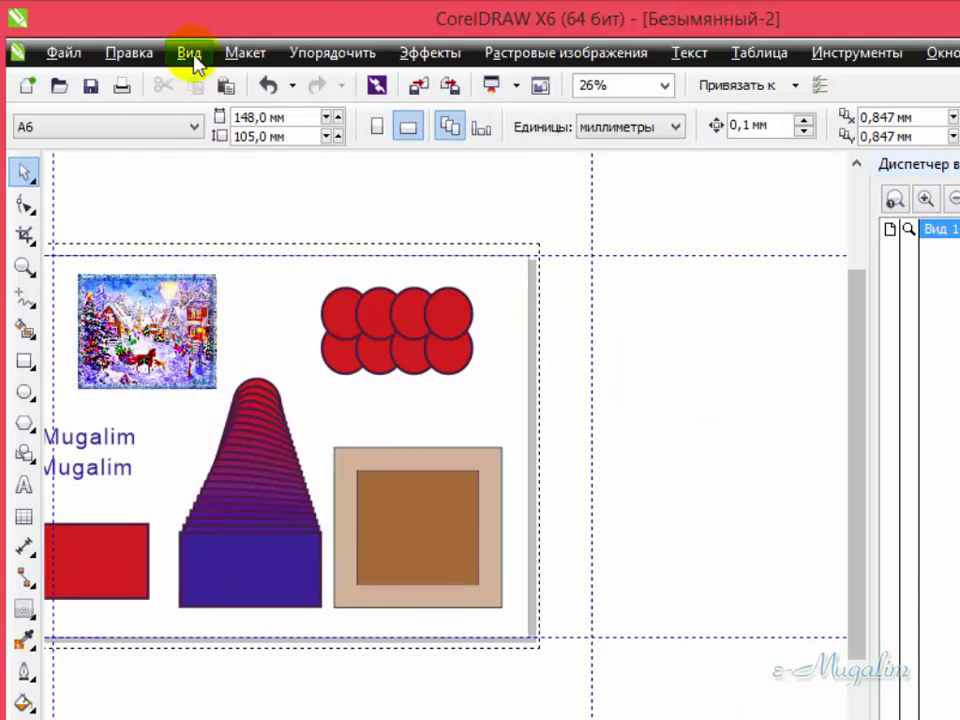
pyautogui.click(195, 58)
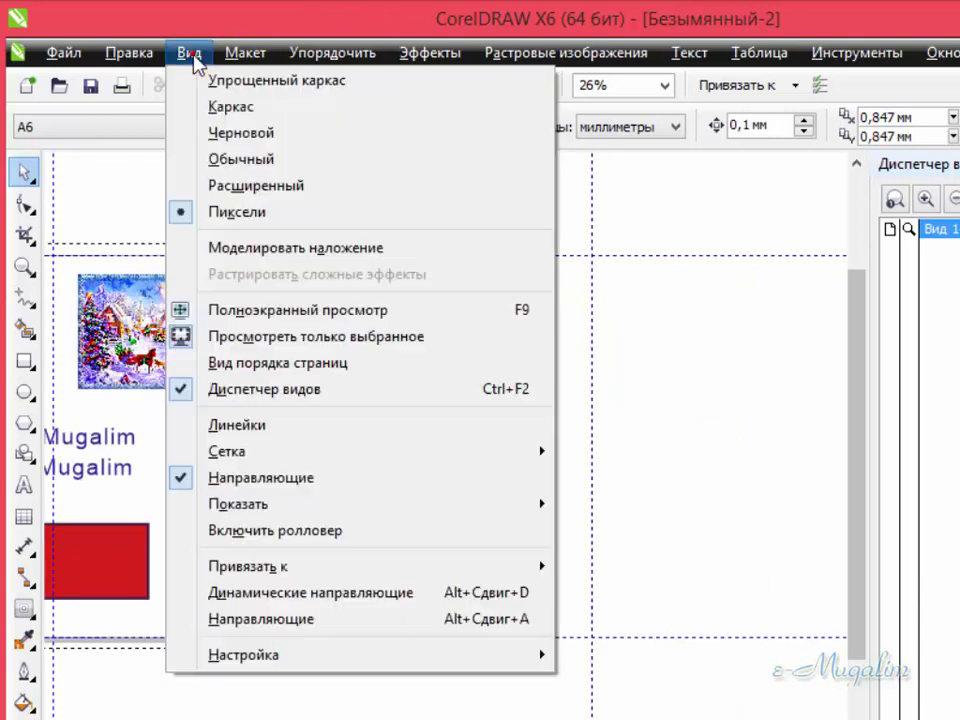
pyautogui.click(186, 423)
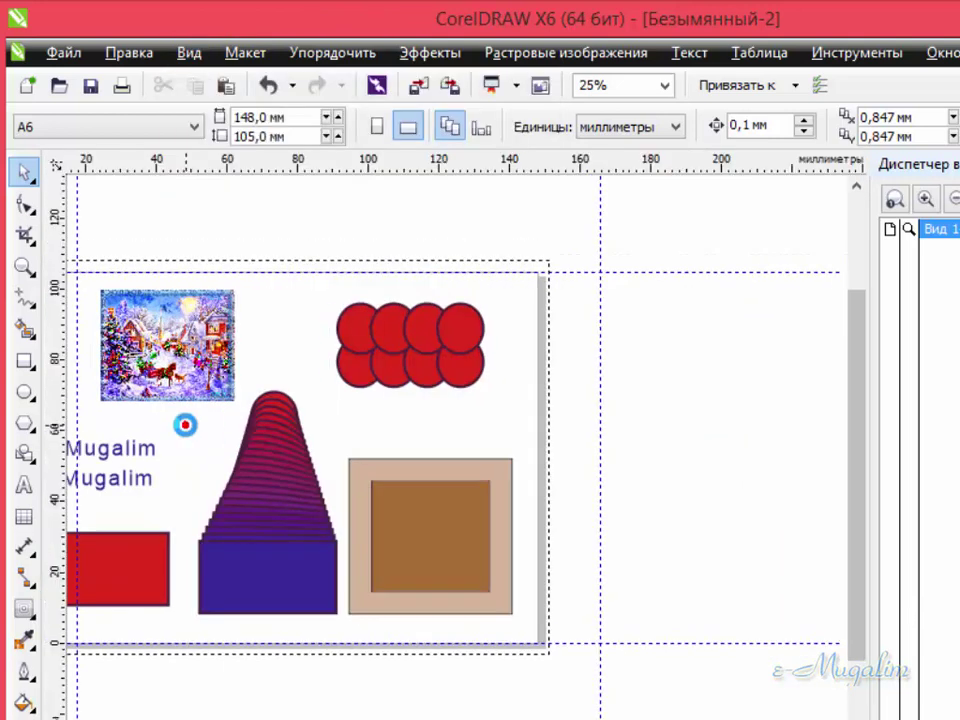
# Turn on the document grid (Сетка документа) behind the objects on page 1.
pyautogui.click(190, 55)
pyautogui.moveTo(213, 455)
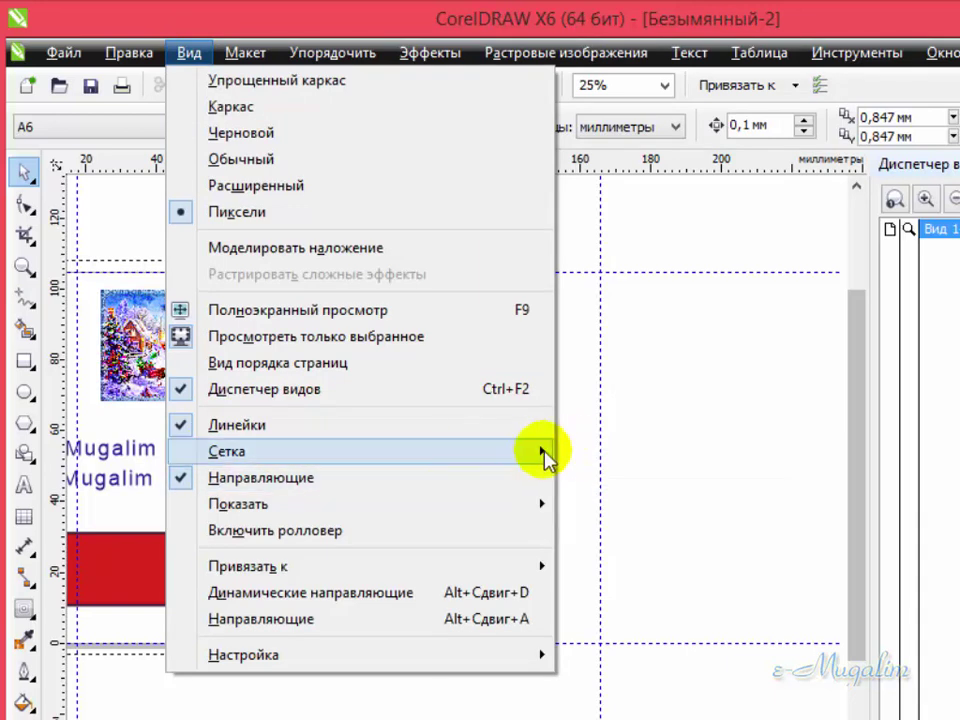
pyautogui.click(575, 454)
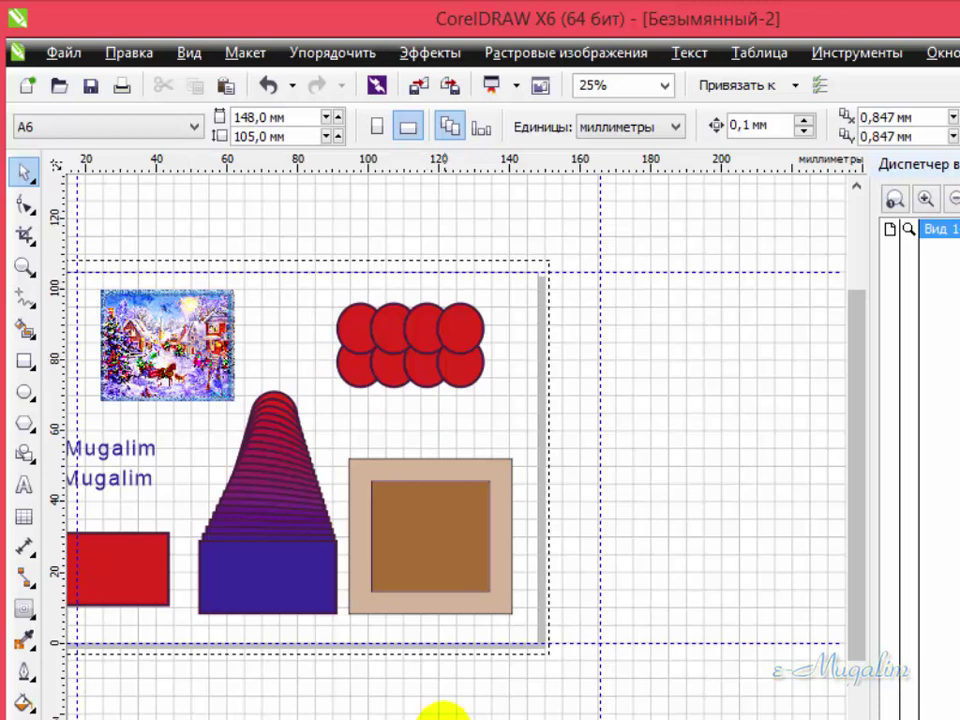
pyautogui.hscroll(-2, 450, 675)
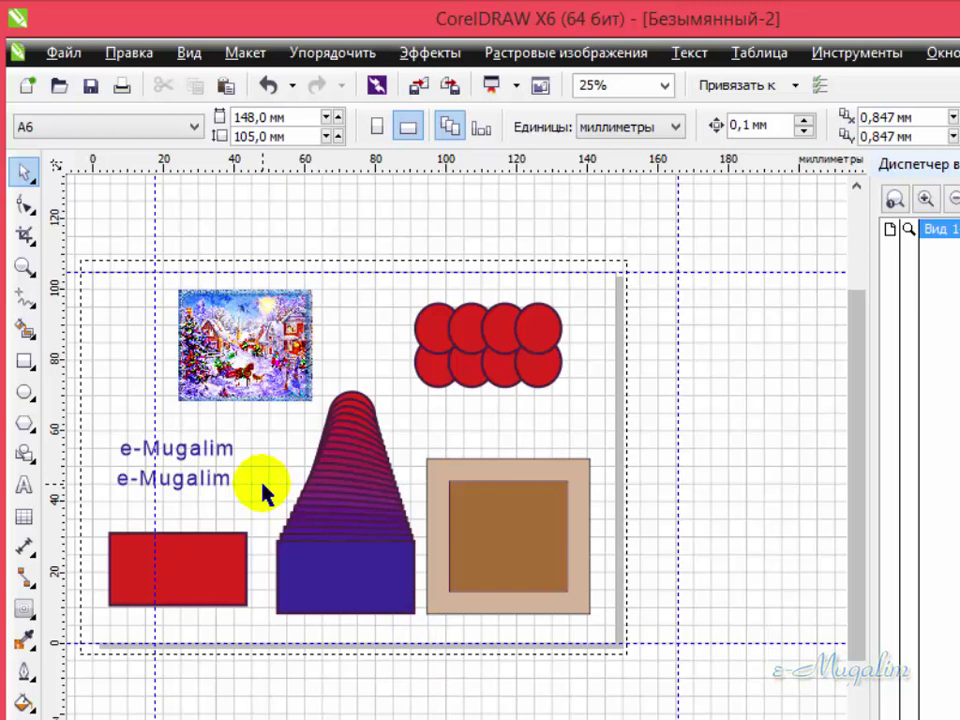
# Turn off the display of the page border (Границы страницы), keeping the bleed outline and the grid on.
pyautogui.click(190, 52)
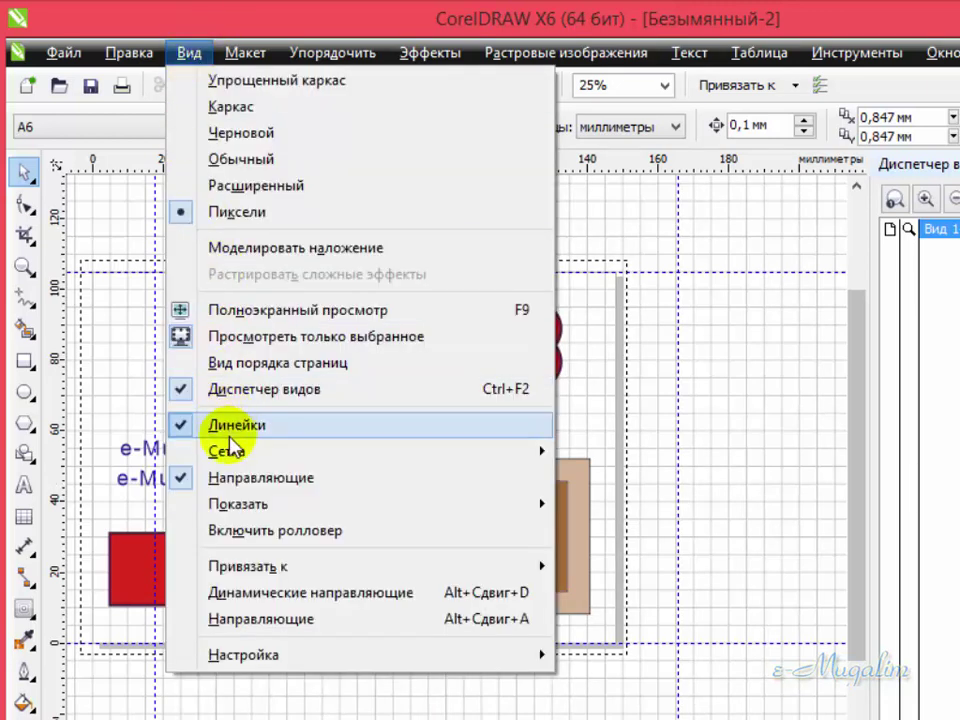
pyautogui.moveTo(240, 510)
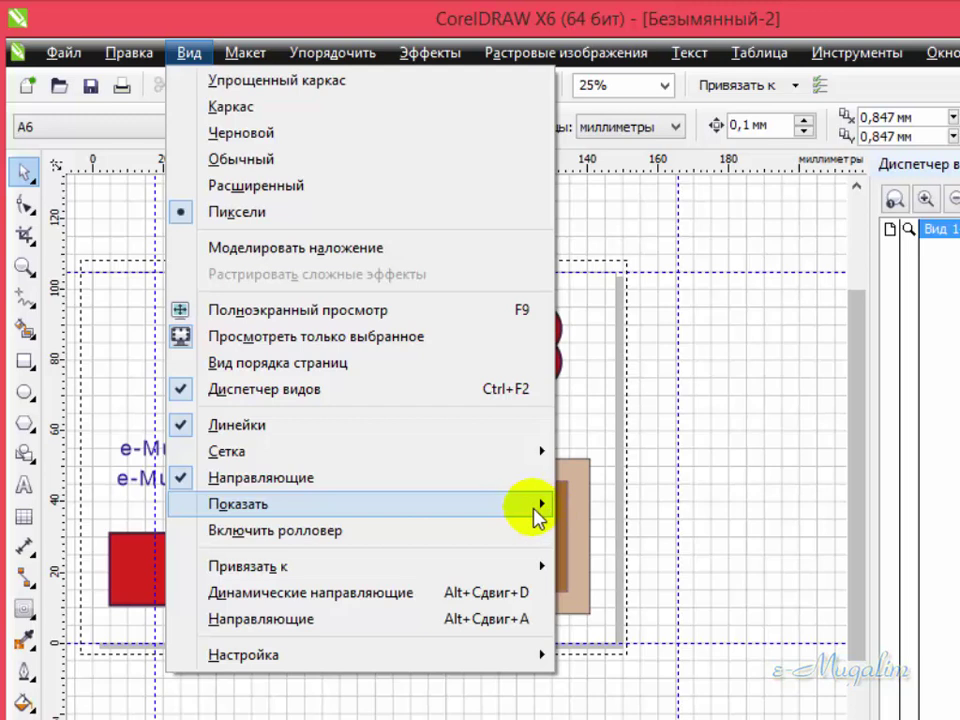
pyautogui.click(538, 515)
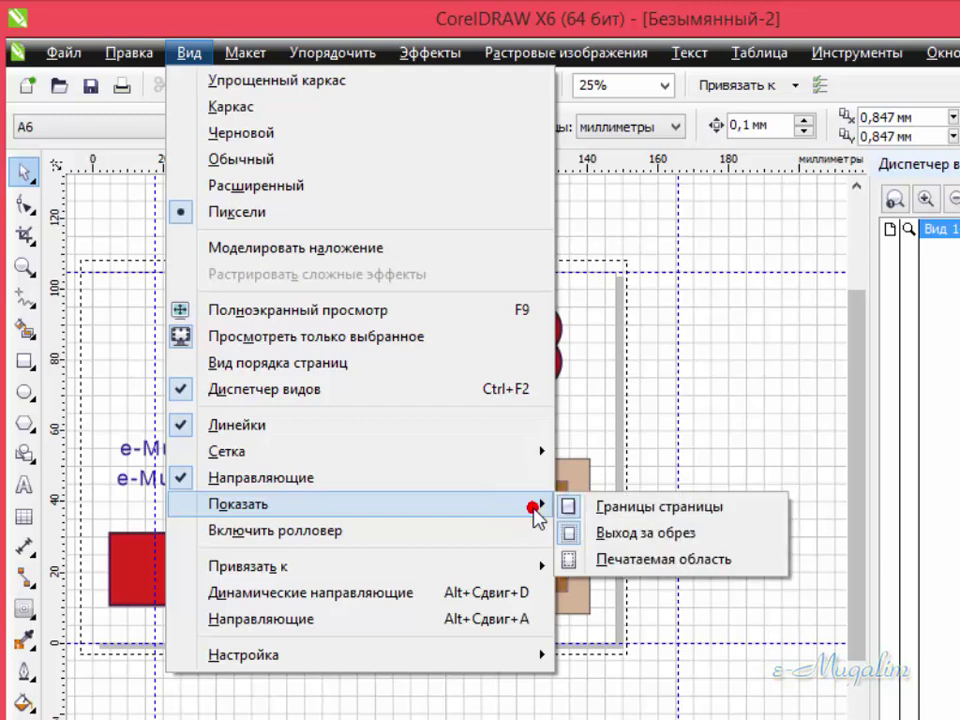
pyautogui.click(603, 511)
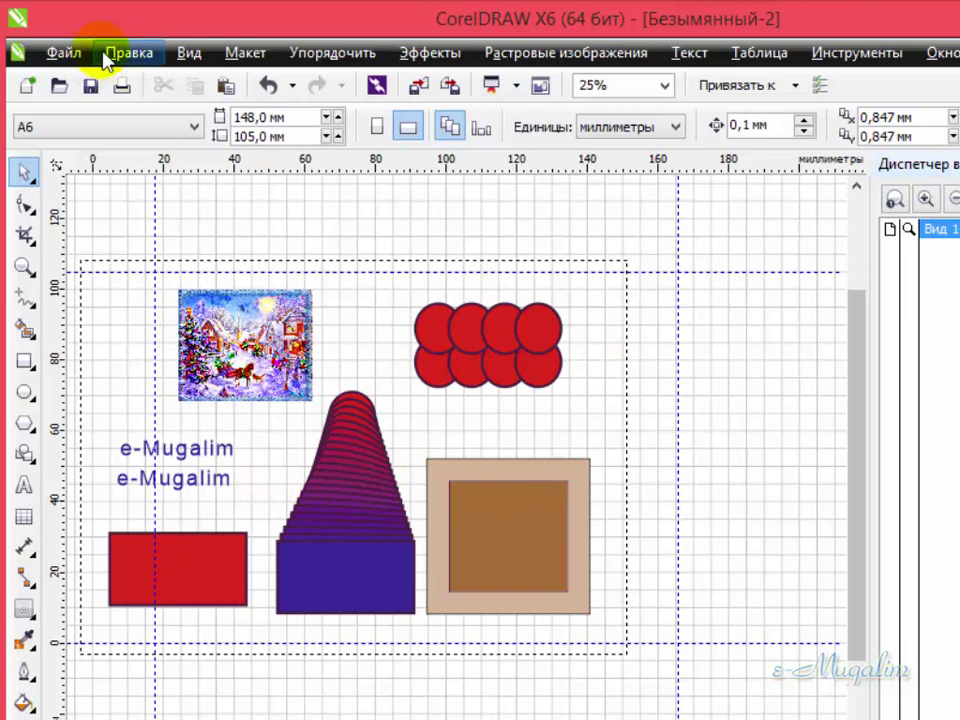
# Review the snapping options (Привязать к) and move the vertical guideline near the page's left edge to about X 13.3 mm.
pyautogui.click(188, 60)
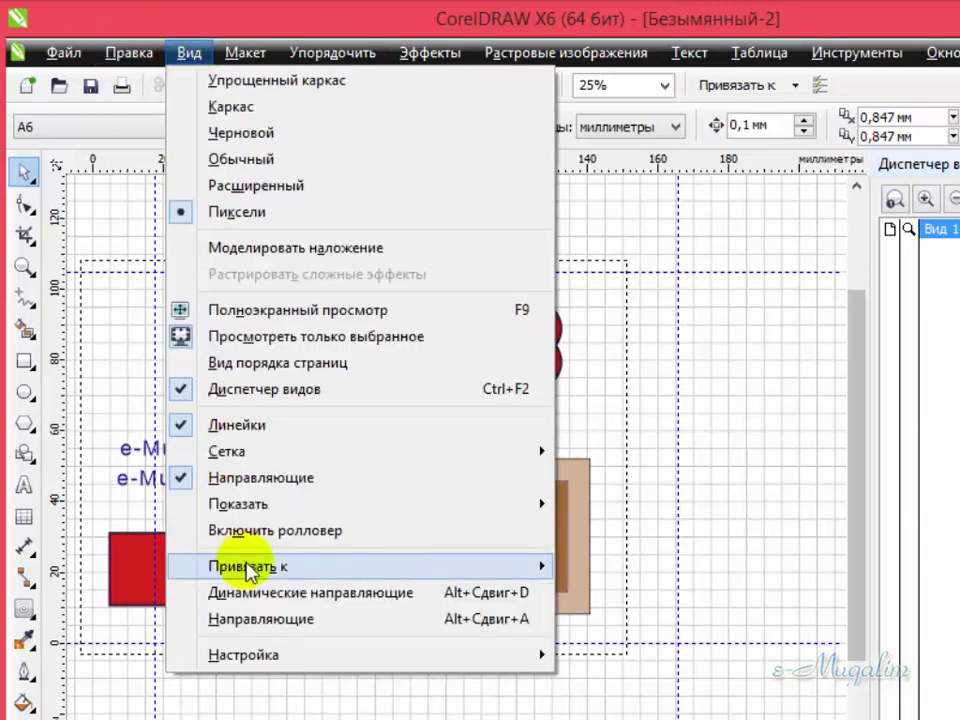
pyautogui.moveTo(250, 568)
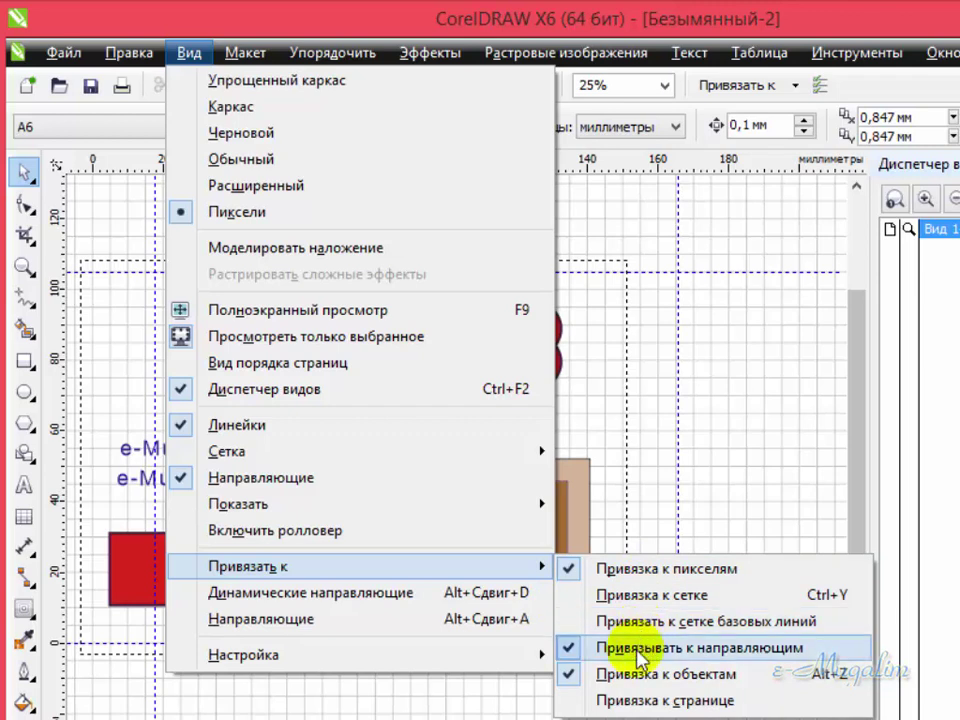
pyautogui.click(96, 240)
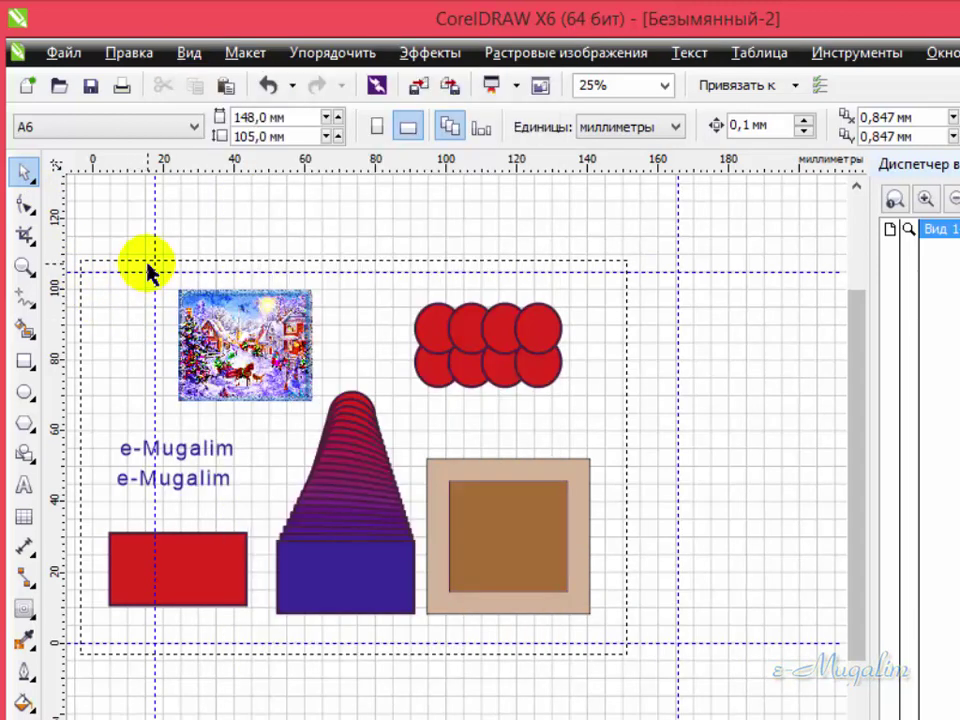
pyautogui.moveTo(154, 253)
pyautogui.mouseDown()
pyautogui.moveTo(241, 270)
pyautogui.moveTo(124, 230)
pyautogui.moveTo(198, 250)
pyautogui.moveTo(124, 240)
pyautogui.moveTo(133, 229)
pyautogui.moveTo(236, 261)
pyautogui.moveTo(140, 256)
pyautogui.mouseUp()
pyautogui.click(186, 52)
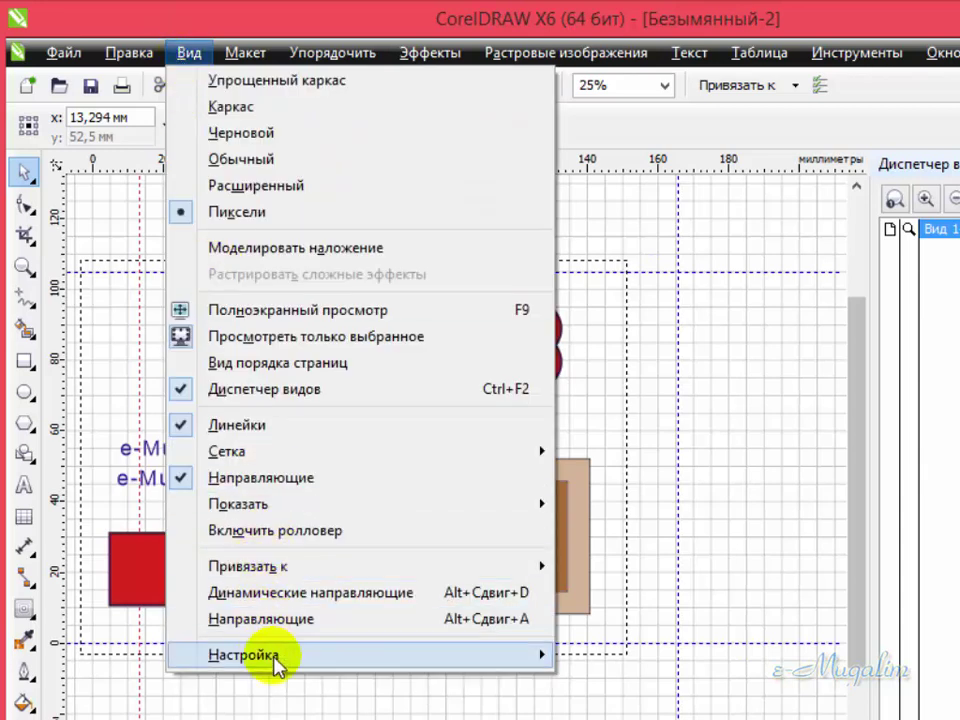
pyautogui.moveTo(283, 664)
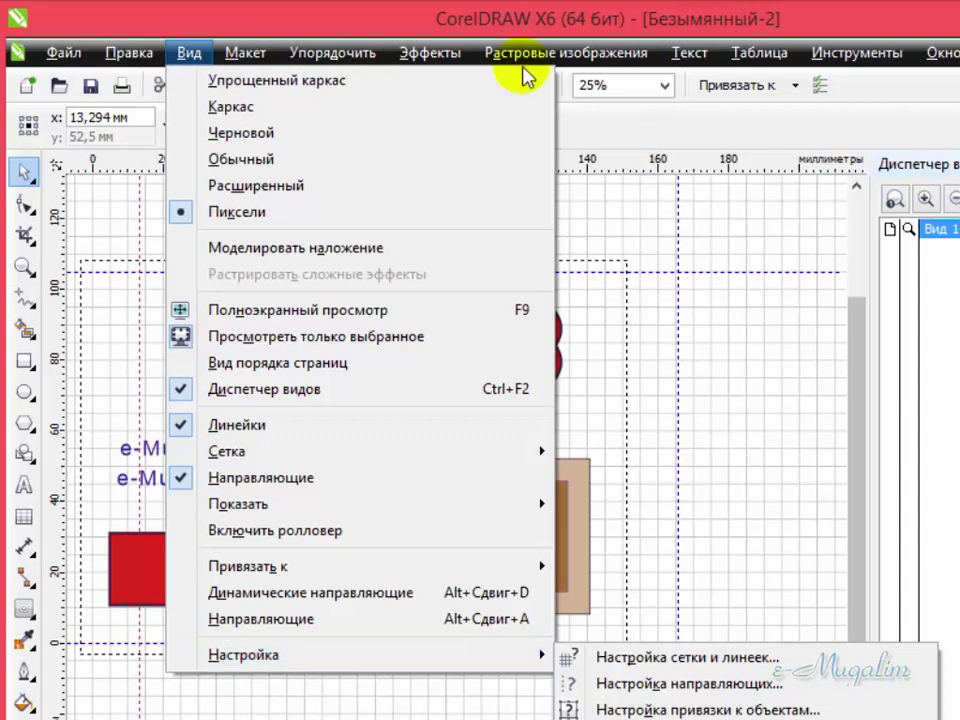
pyautogui.moveTo(225, 58)
pyautogui.moveTo(186, 54)
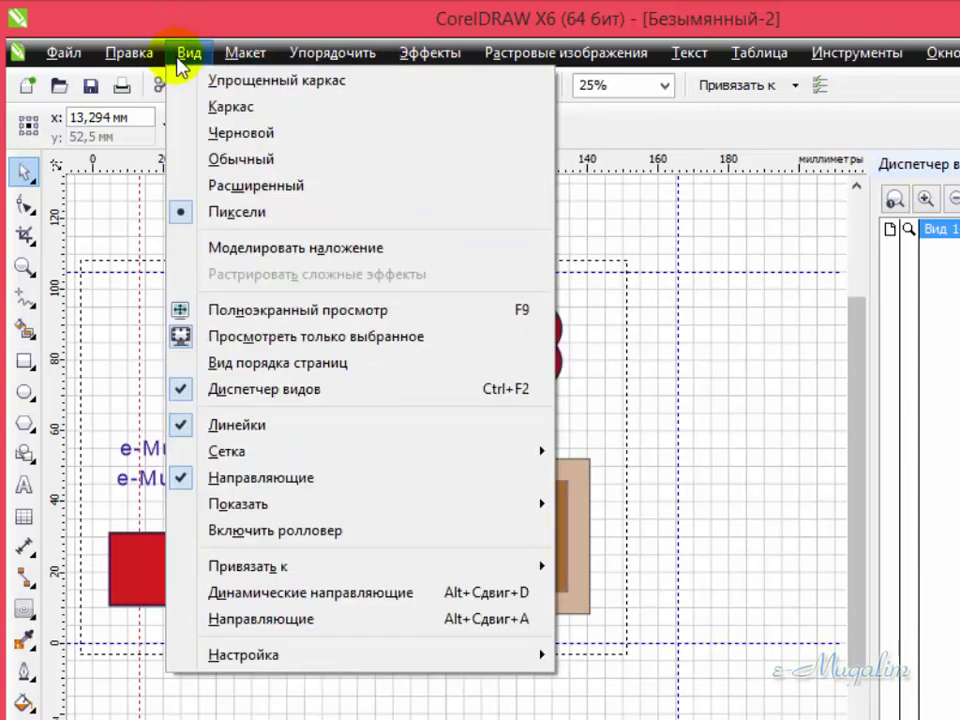
pyautogui.moveTo(478, 660)
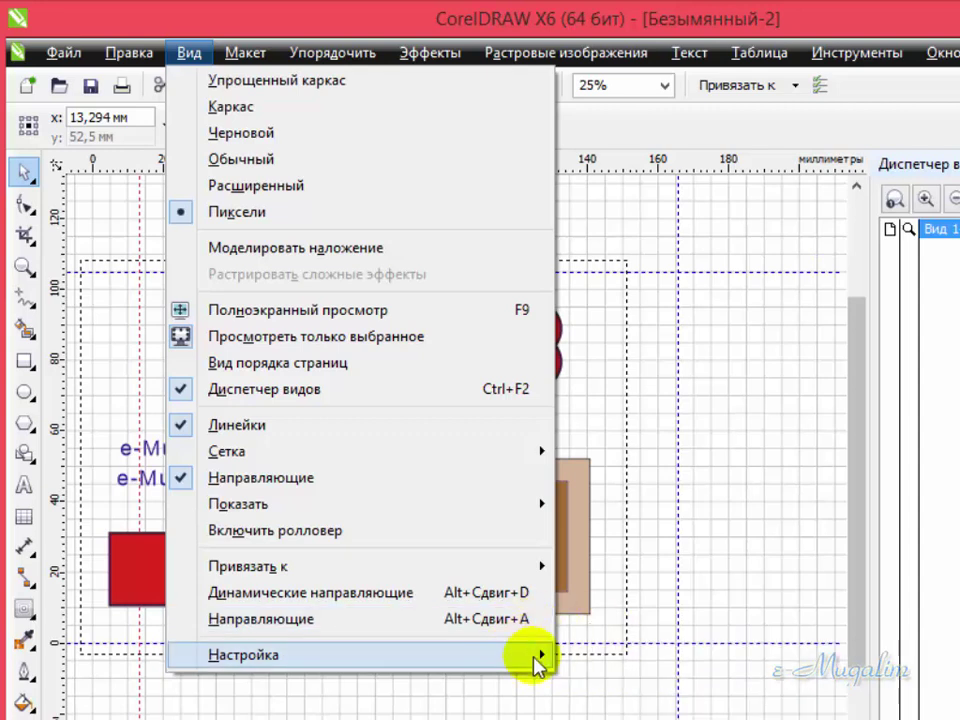
pyautogui.moveTo(538, 661)
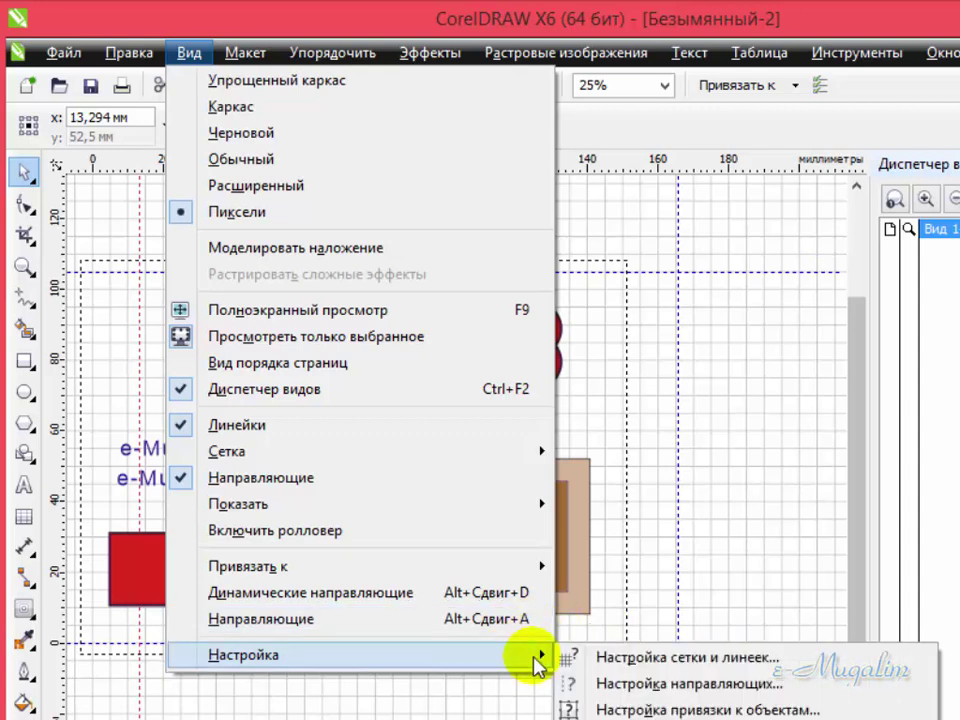
pyautogui.click(644, 509)
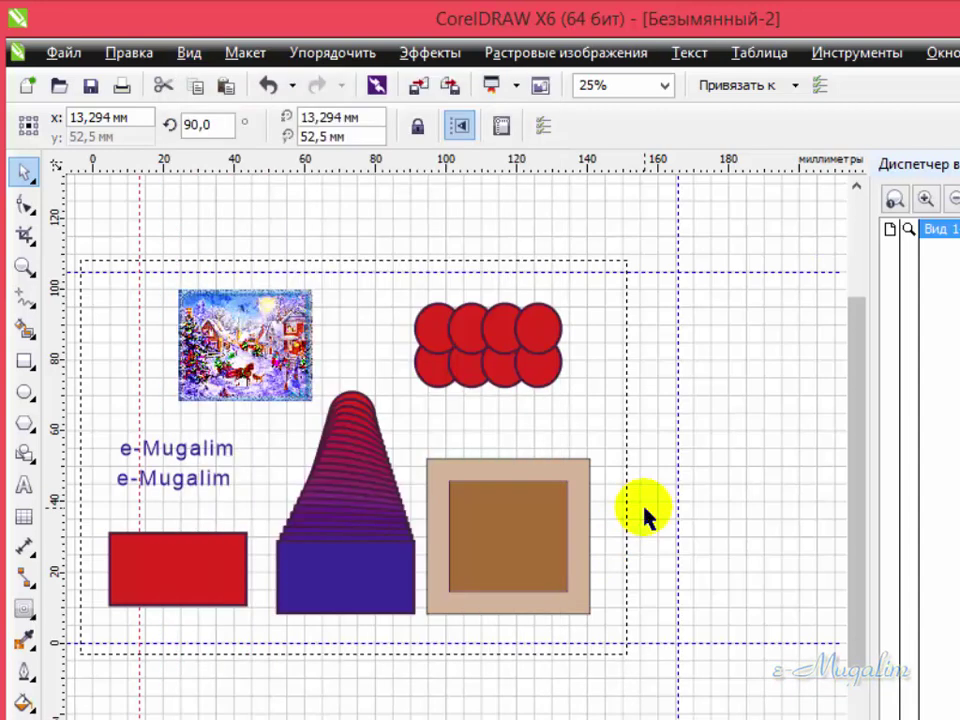